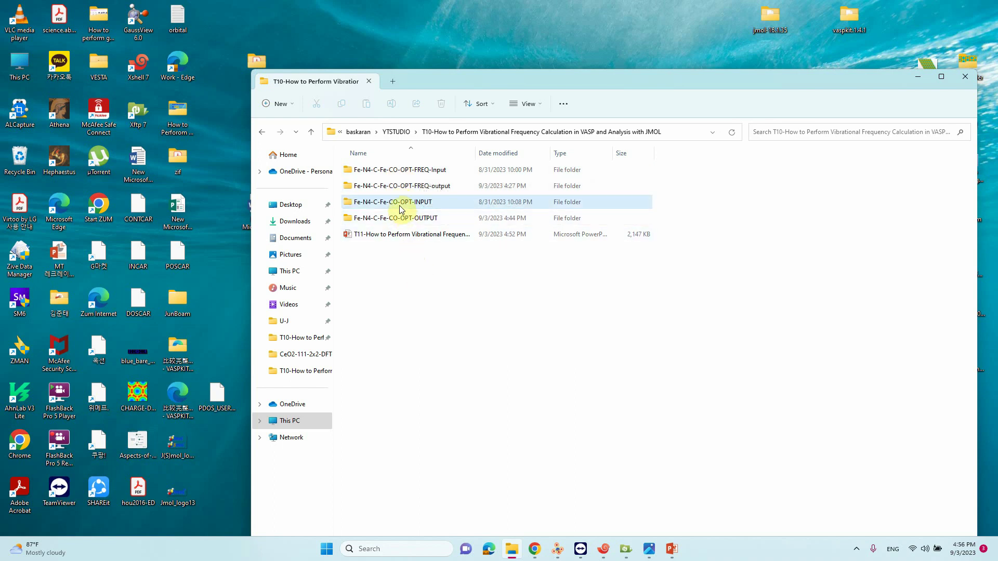
- Open the CONTCAR structure from the Fe-N4-C-Fe-CO-OPT-OUTPUT folder in VESTA and rotate the model to inspect it
double_click(417, 221)
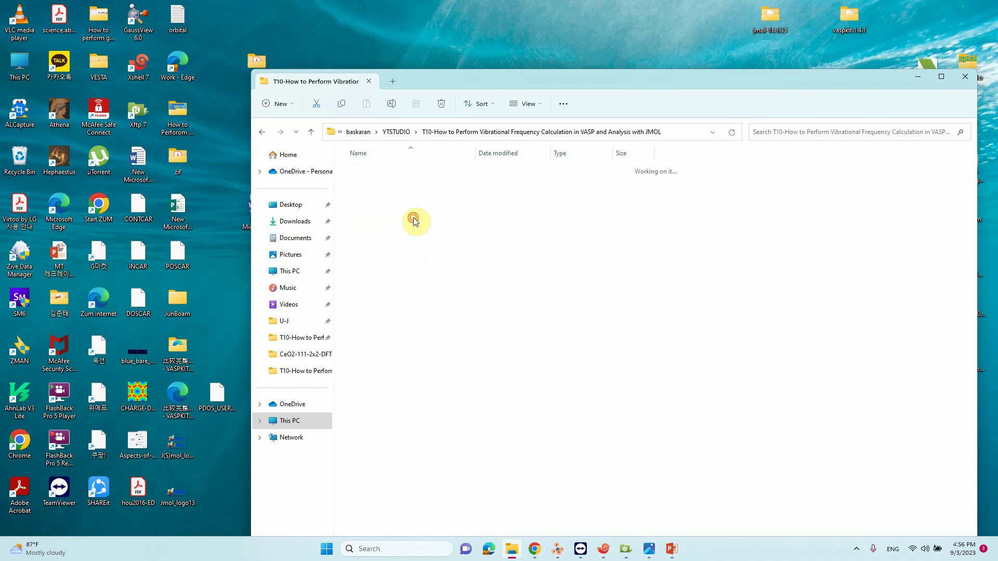
double_click(368, 203)
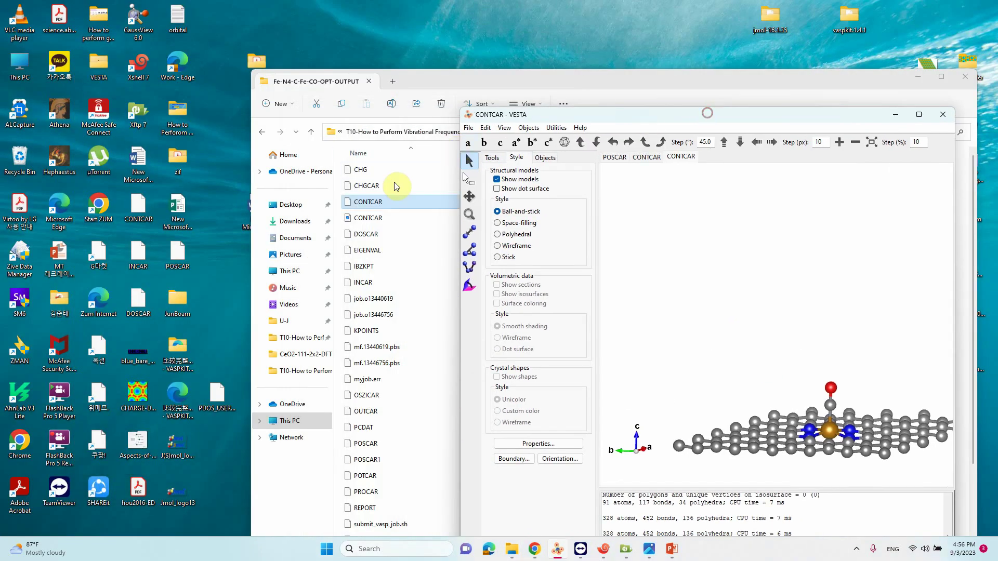
double_click(367, 203)
left_click_drag(799, 376, 835, 308)
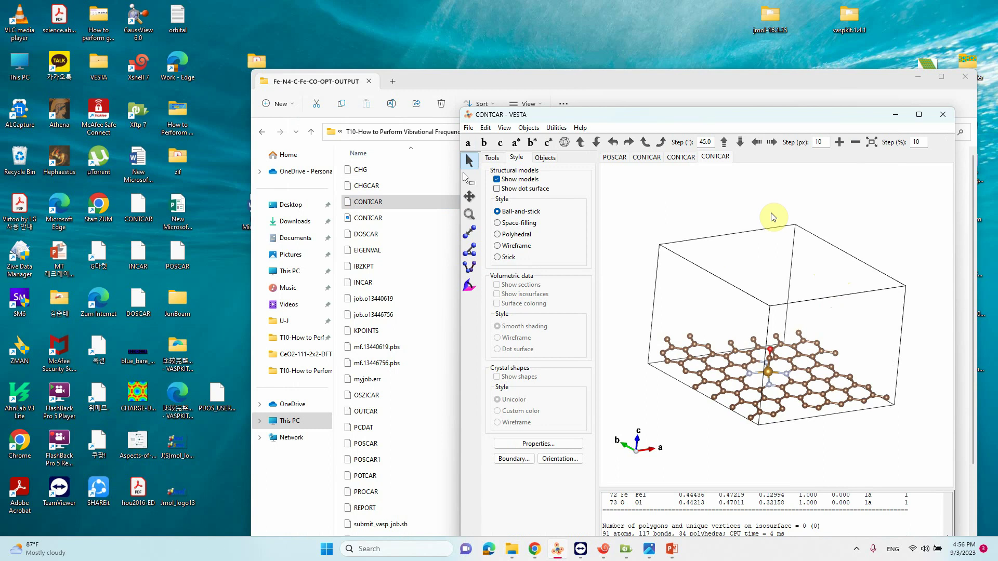
left_click(896, 114)
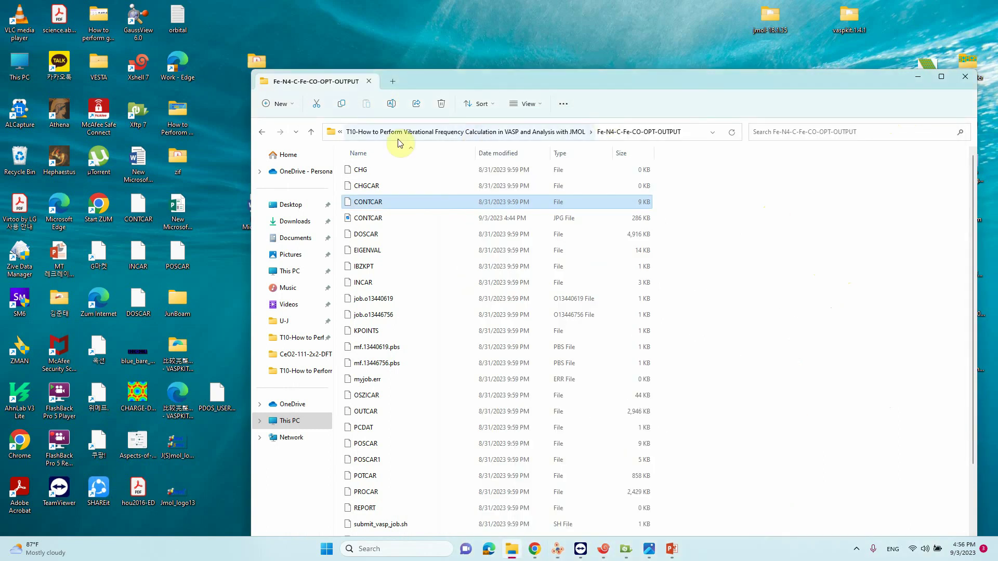
- Return to the parent project folder and open the Fe-N4-C-Fe-CO-OPT-FREQ-Input folder
left_click(311, 132)
left_click_drag(558, 90, 496, 86)
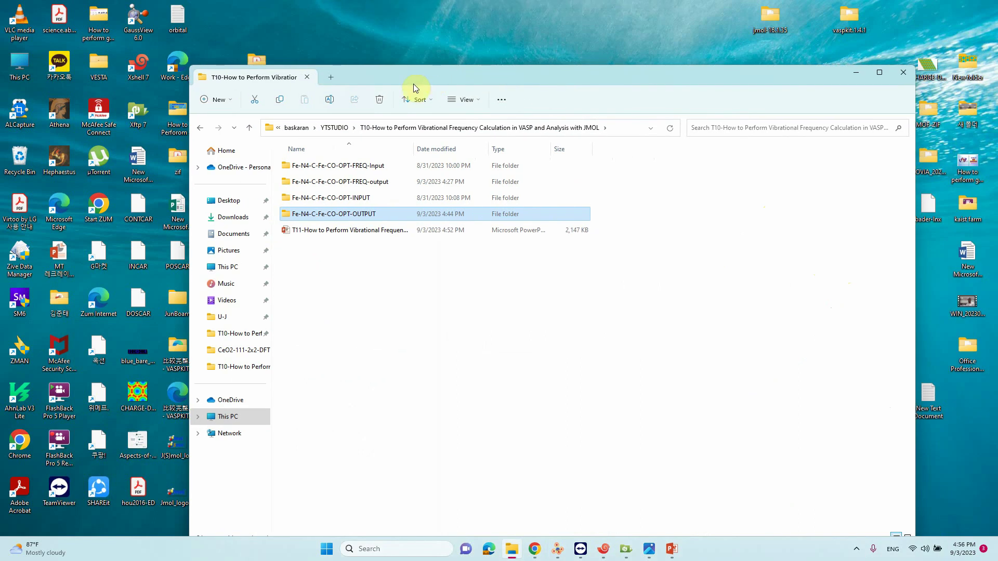
double_click(355, 169)
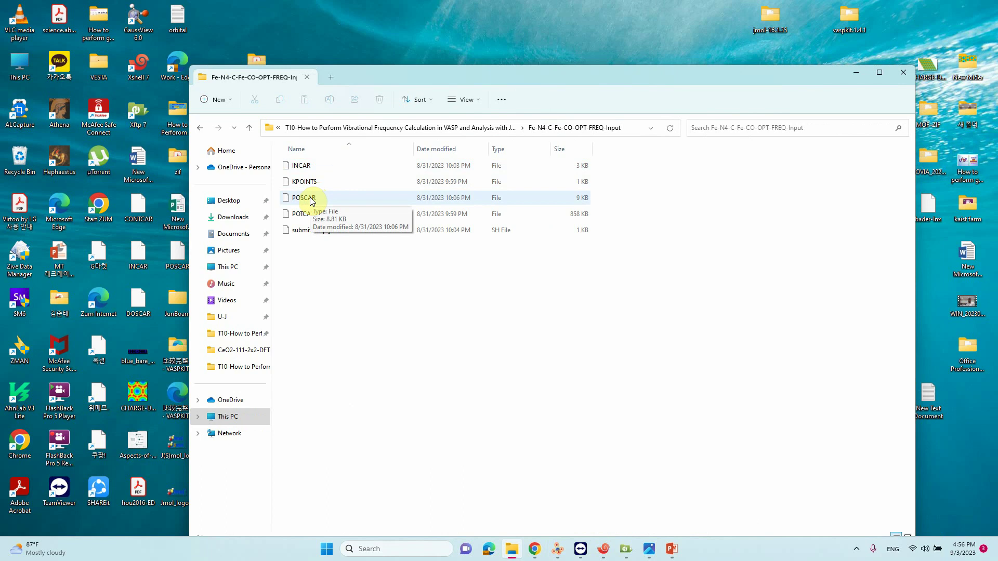
left_click(312, 201)
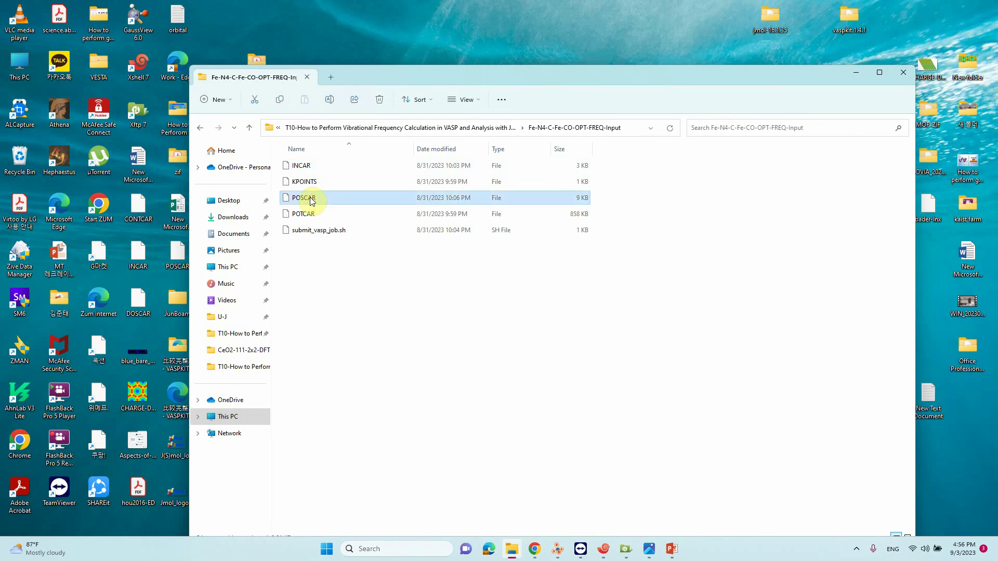
- Open the INCAR file of the frequency input folder with Notepad++, for this time only
left_click(304, 166)
right_click(306, 166)
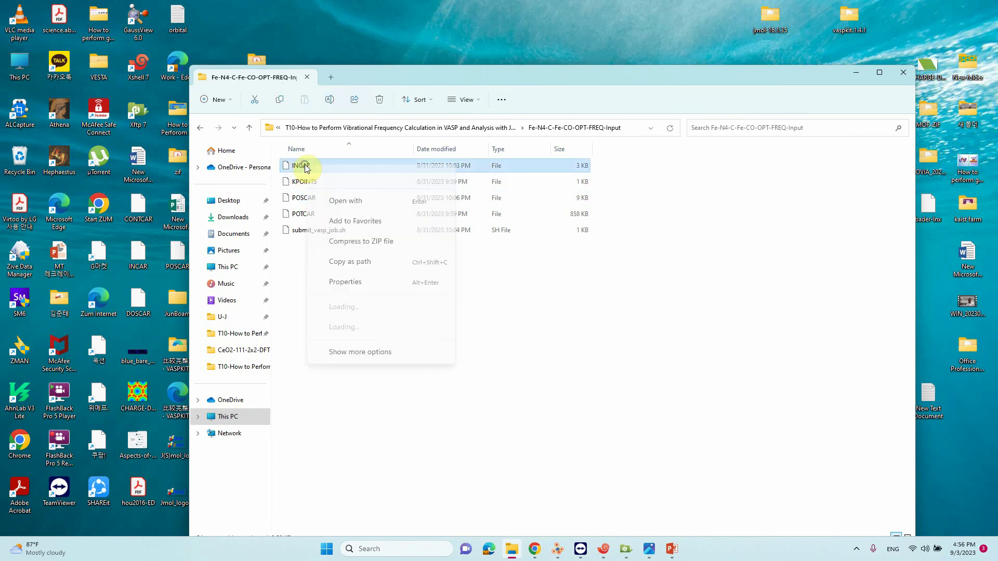
left_click(345, 198)
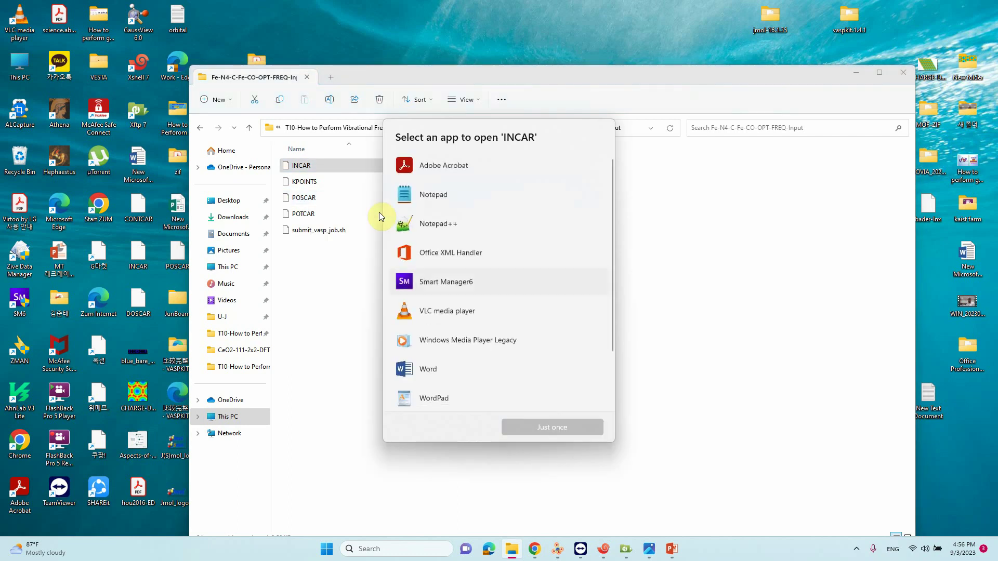
left_click(435, 229)
left_click(543, 426)
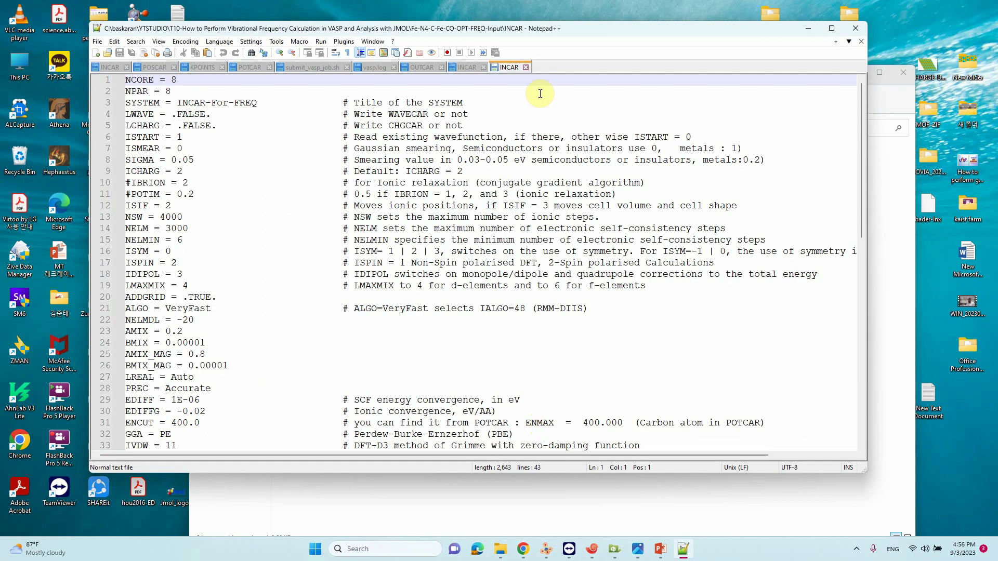
- Close all files open in Notepad++
left_click_drag(545, 37, 582, 33)
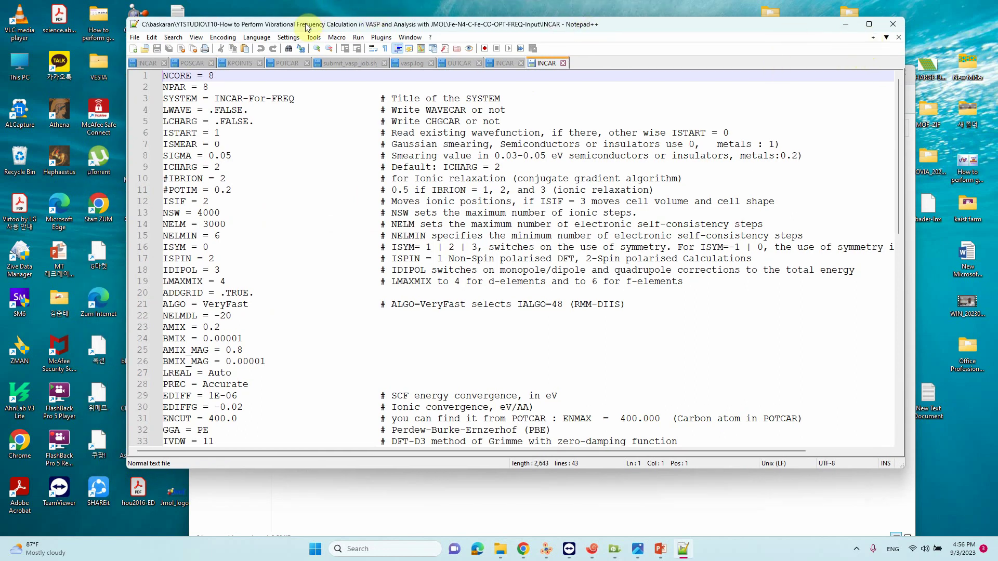
left_click(134, 38)
left_click(161, 181)
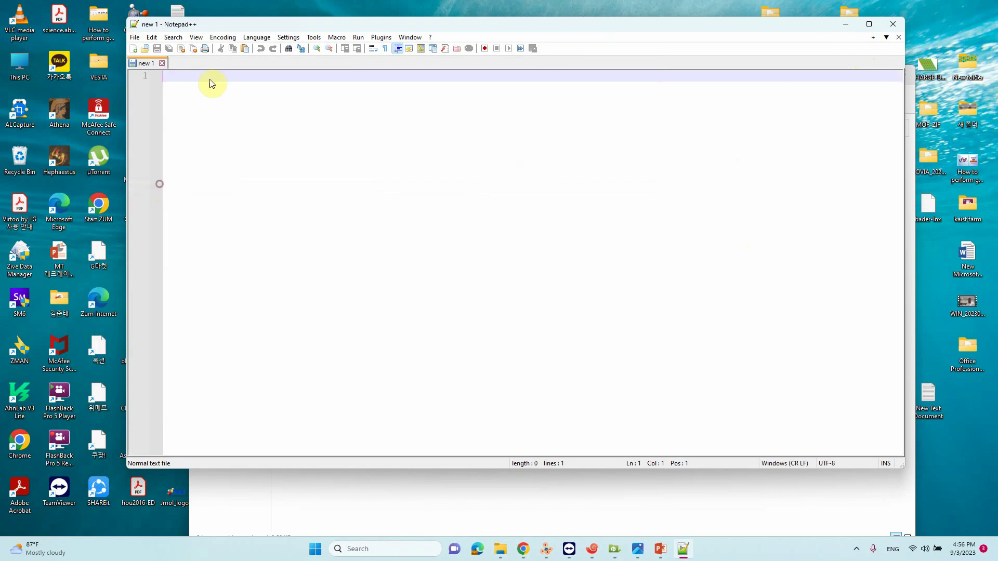
- Reopen the INCAR file from the frequency input folder in Notepad++ and maximize the editor window
left_click_drag(244, 29, 496, 55)
double_click(316, 168)
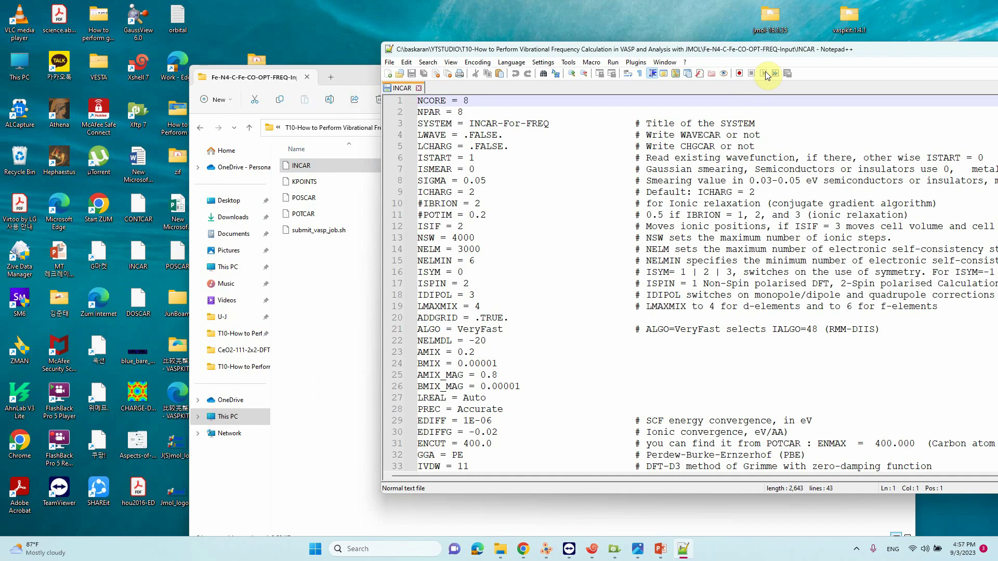
left_click_drag(784, 57, 613, 58)
left_click(951, 51)
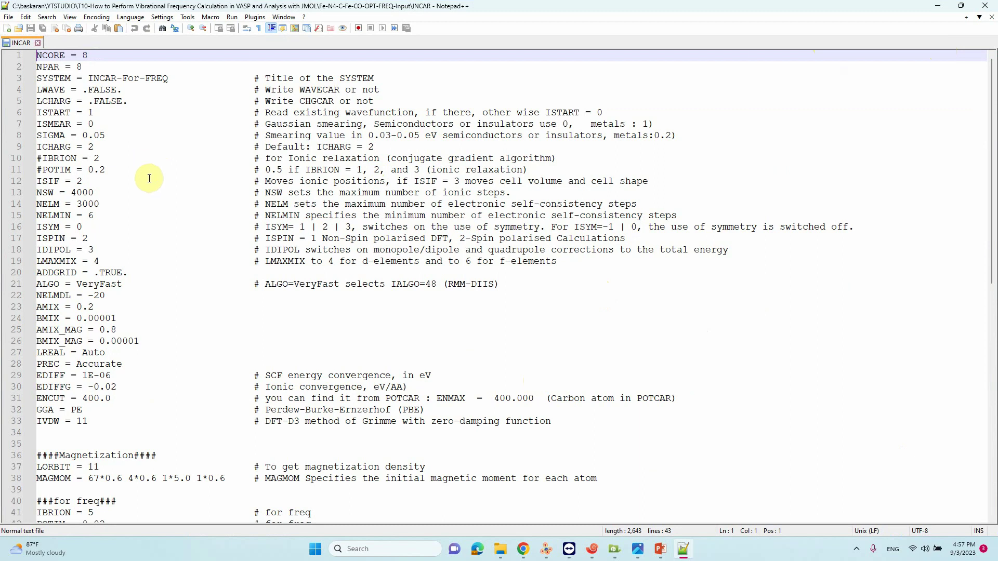
- Review the INCAR's "for freq" block with IBRION, POTIM and NFREE, and the commented-out IBRION and POTIM relaxation lines
scroll(172, 219, "down", 4)
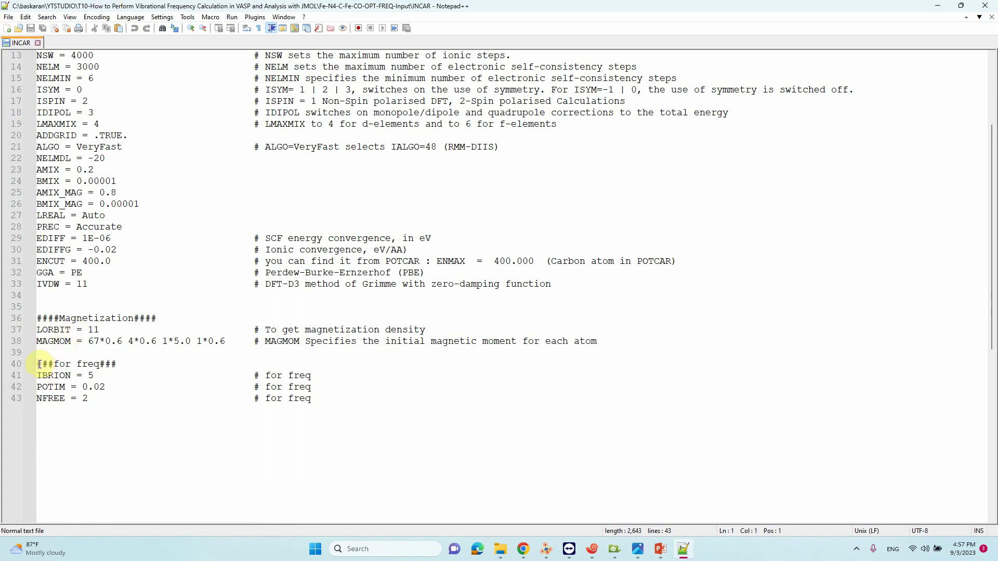
left_click_drag(39, 364, 324, 401)
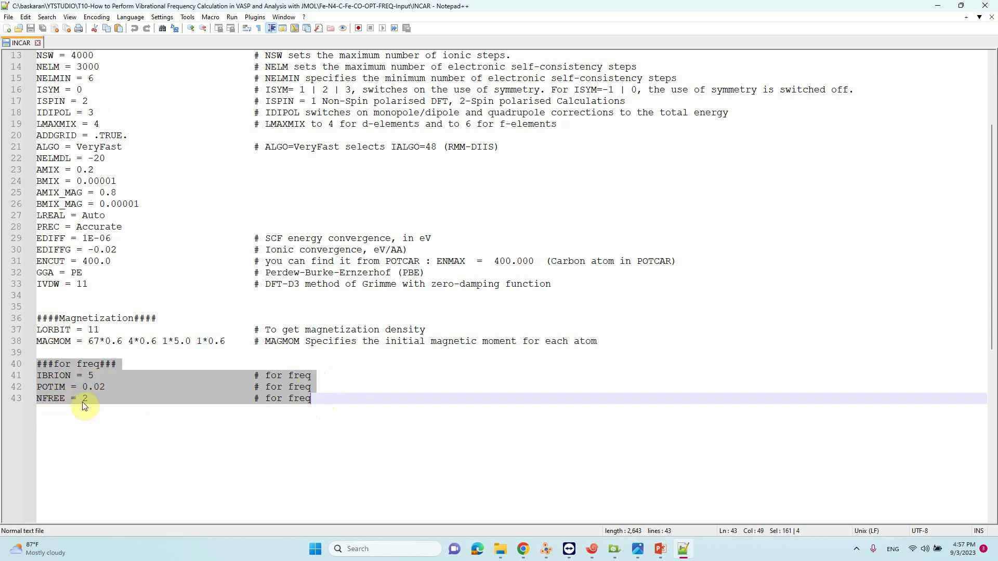
scroll(99, 315, "up", 4)
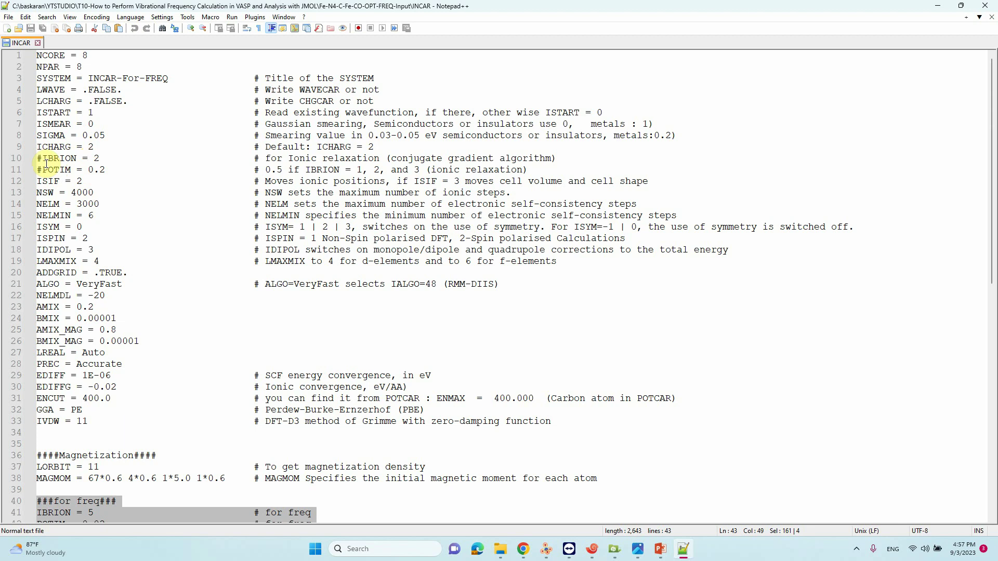
left_click_drag(44, 160, 39, 160)
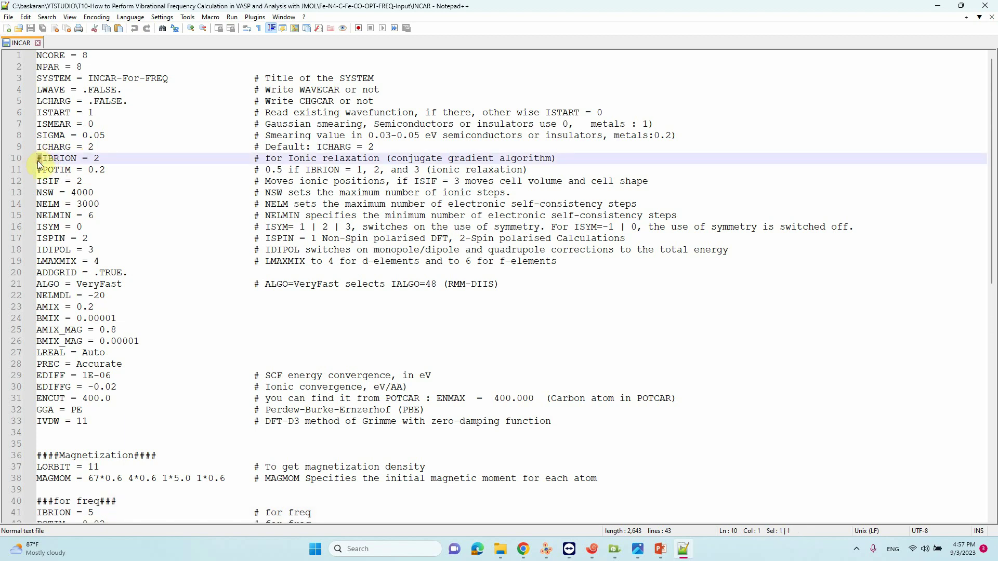
scroll(57, 218, "down", 4)
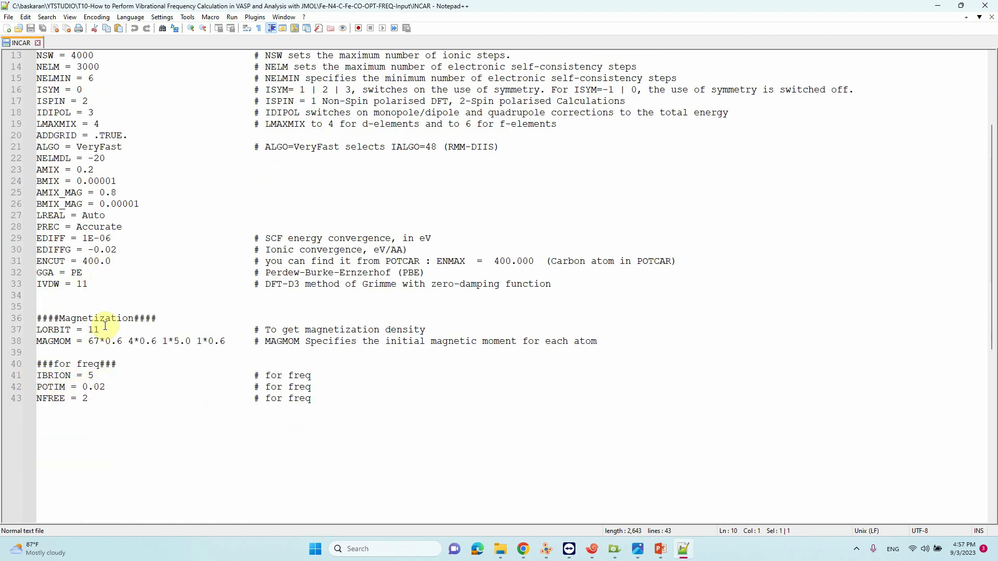
scroll(107, 325, "up", 4)
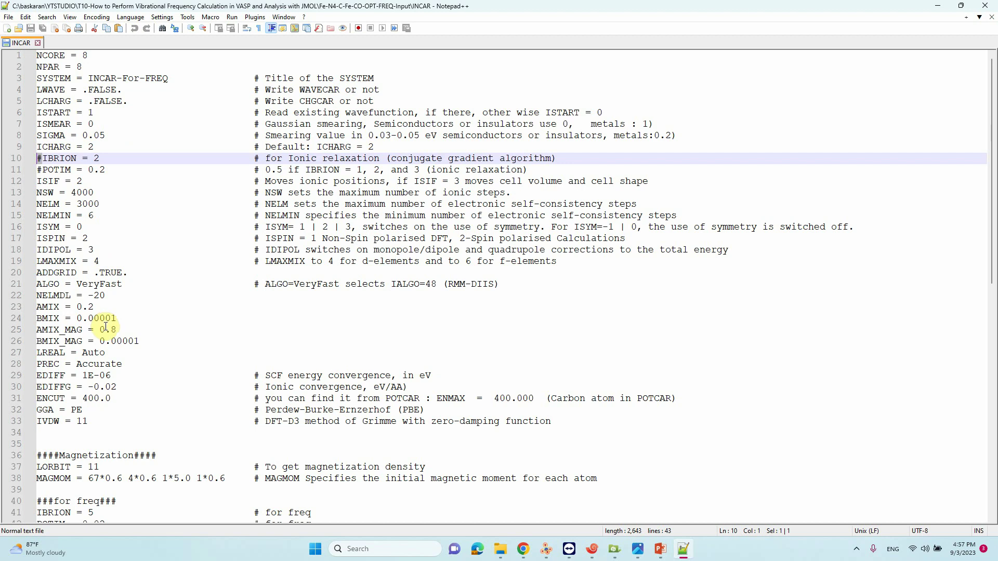
- Check the ENCUT value and the MAGMOM line in the INCAR file
left_click_drag(88, 421, 71, 410)
left_click(82, 399)
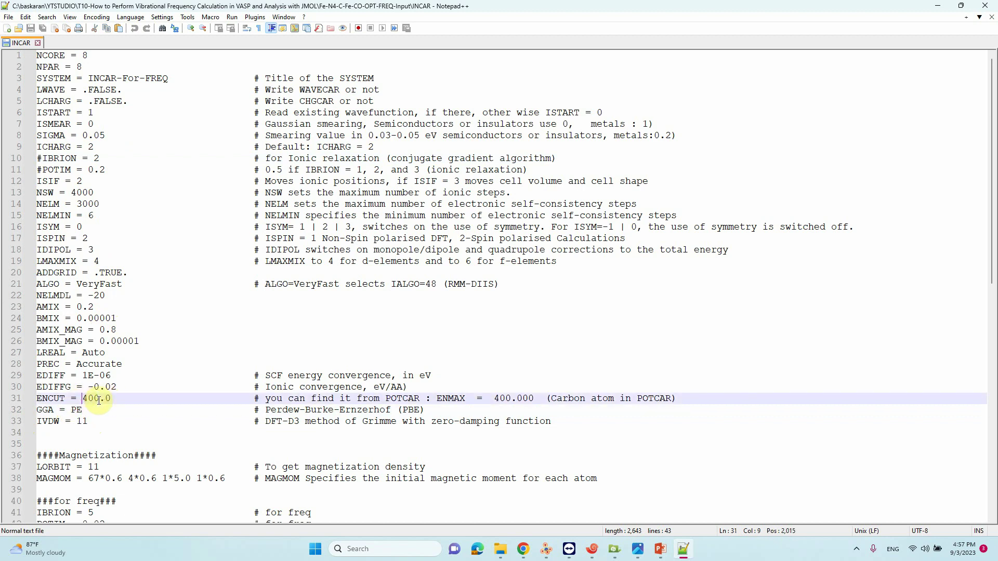
scroll(124, 431, "down", 3)
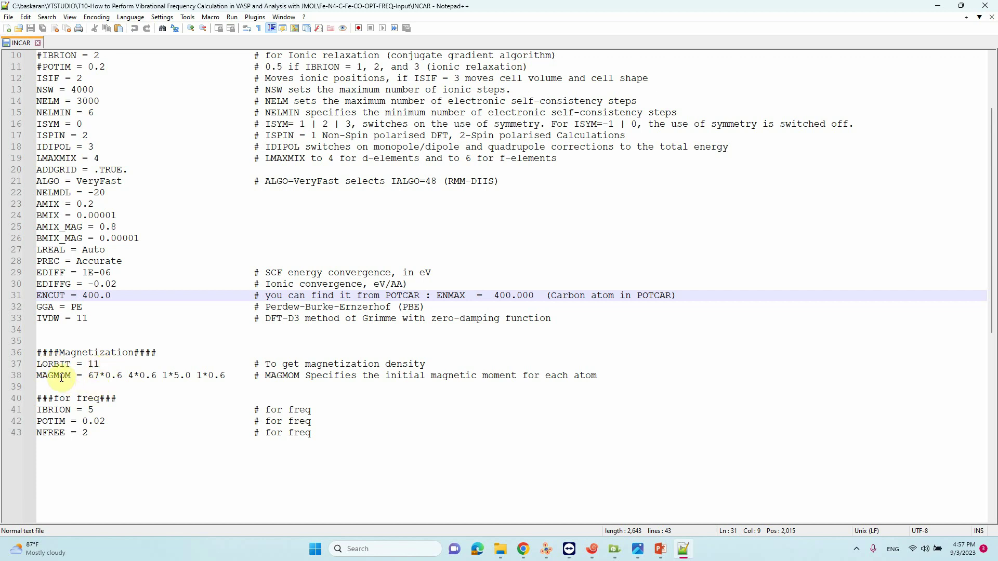
left_click_drag(48, 376, 221, 376)
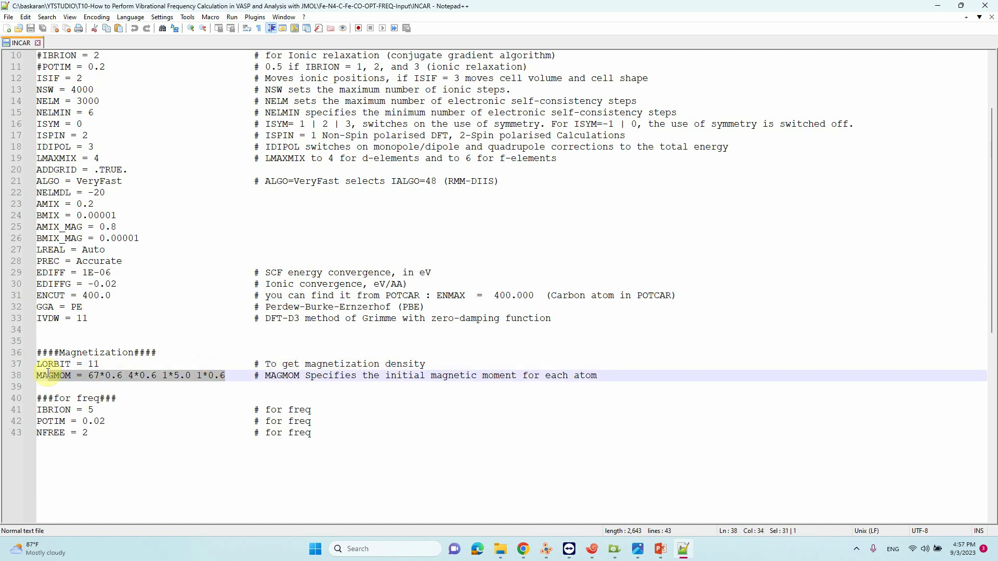
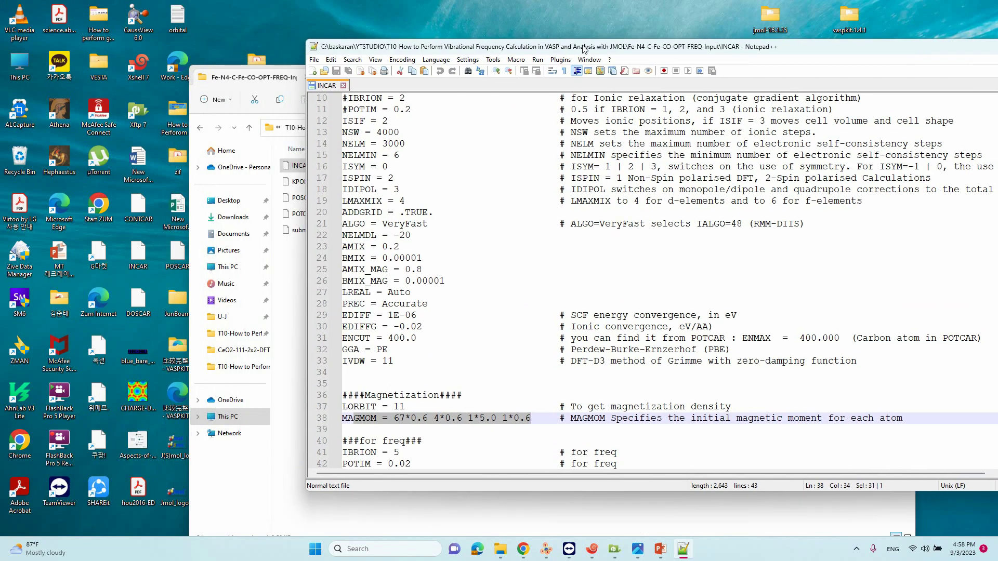
- Place the frequency input folder beside Notepad++ and open its POSCAR file in the editor
left_click(252, 78)
left_click(365, 77)
left_click_drag(365, 77, 259, 79)
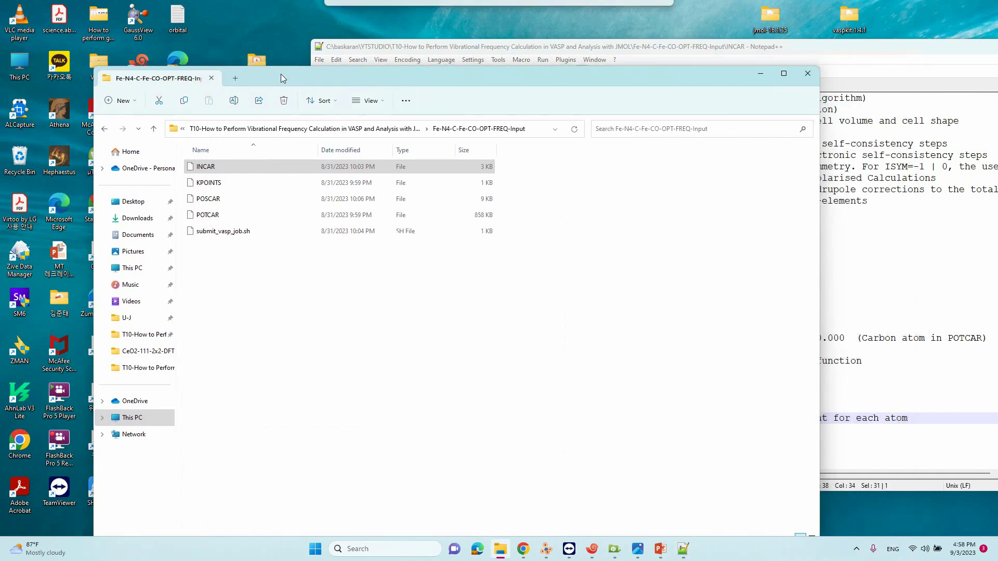
left_click_drag(208, 199, 837, 254)
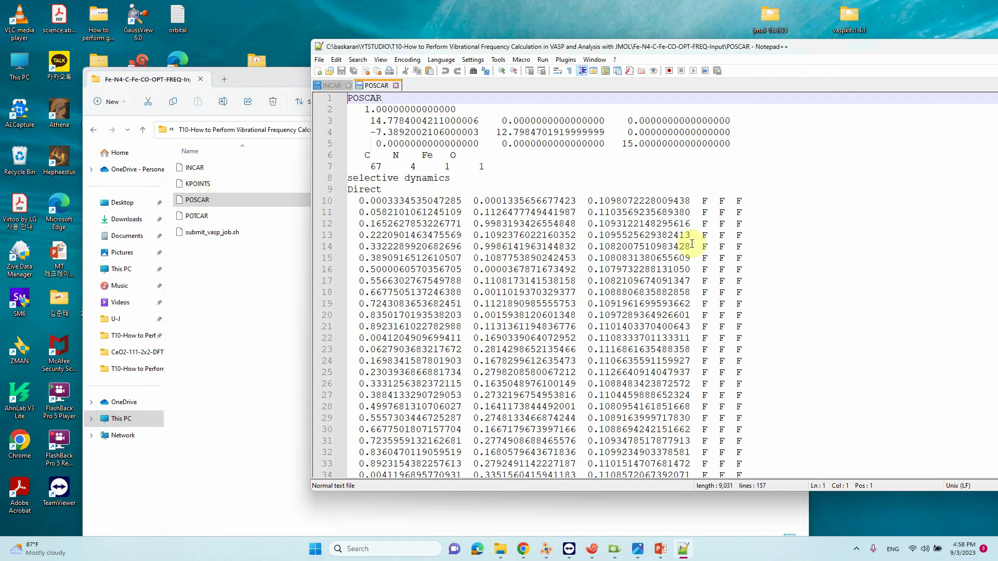
- Check the atom counts of C, N, Fe and O in the POSCAR header
left_click(385, 166)
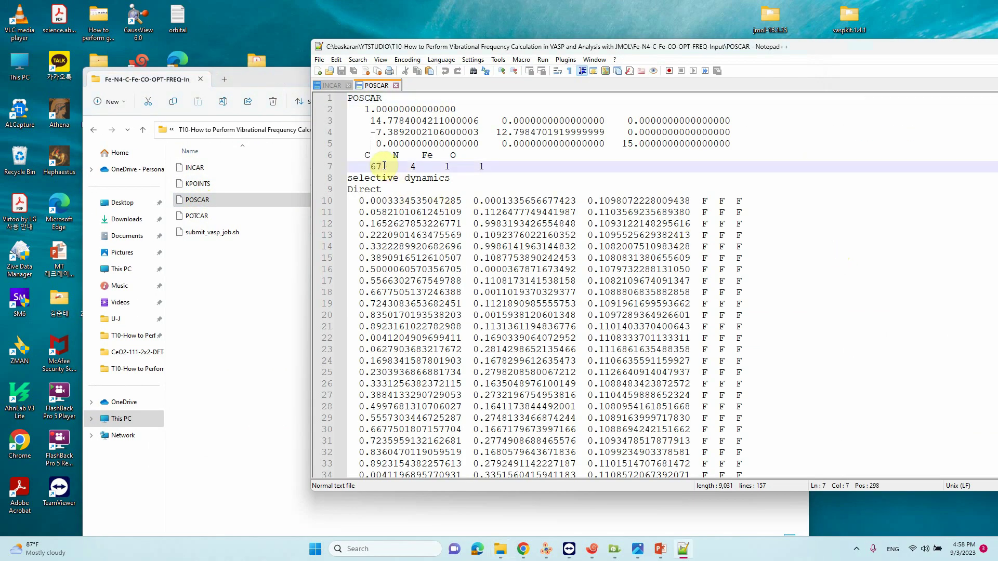
left_click(415, 166)
left_click(449, 167)
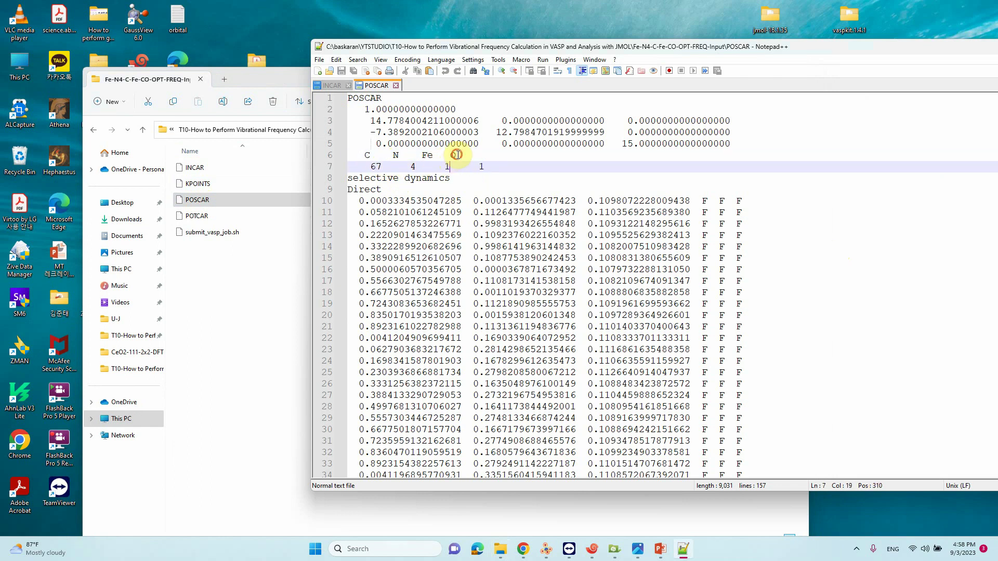
left_click(485, 167)
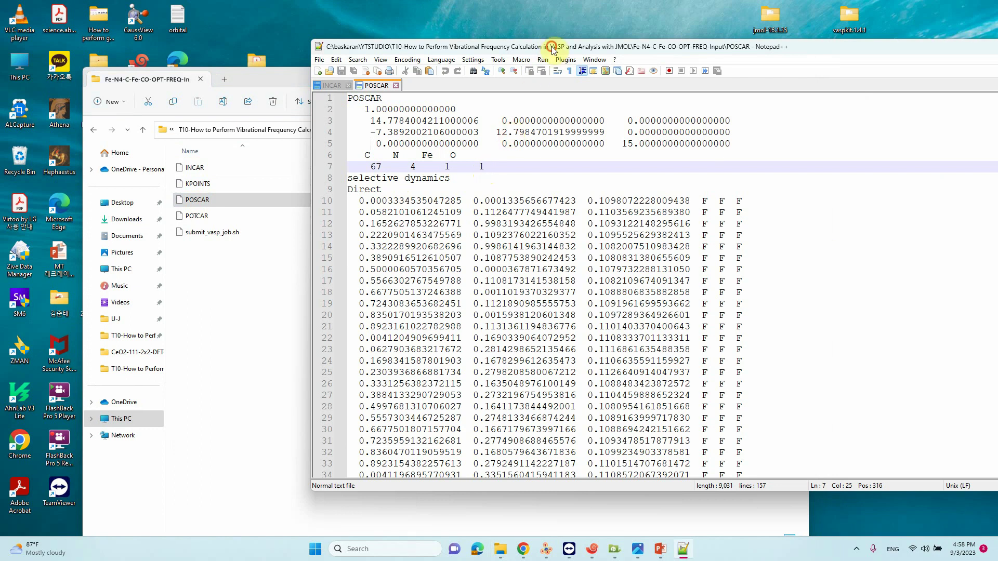
- Maximize the POSCAR editor window and highlight the F F F selective dynamics flags on the first atom's coordinate line
left_click_drag(552, 45, 437, 44)
left_click(938, 45)
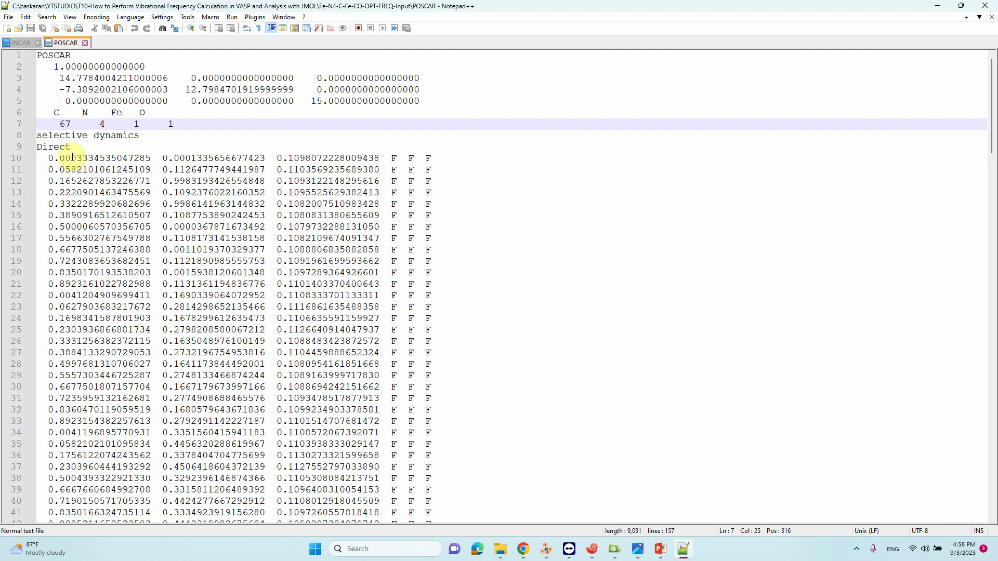
left_click(381, 157)
key("shift+Right")
key("shift+Right")
key("shift+Right")
key("shift+Right")
key("shift+Right")
key("shift+Right")
key("shift+Right")
key("shift+Right")
key("shift+Right")
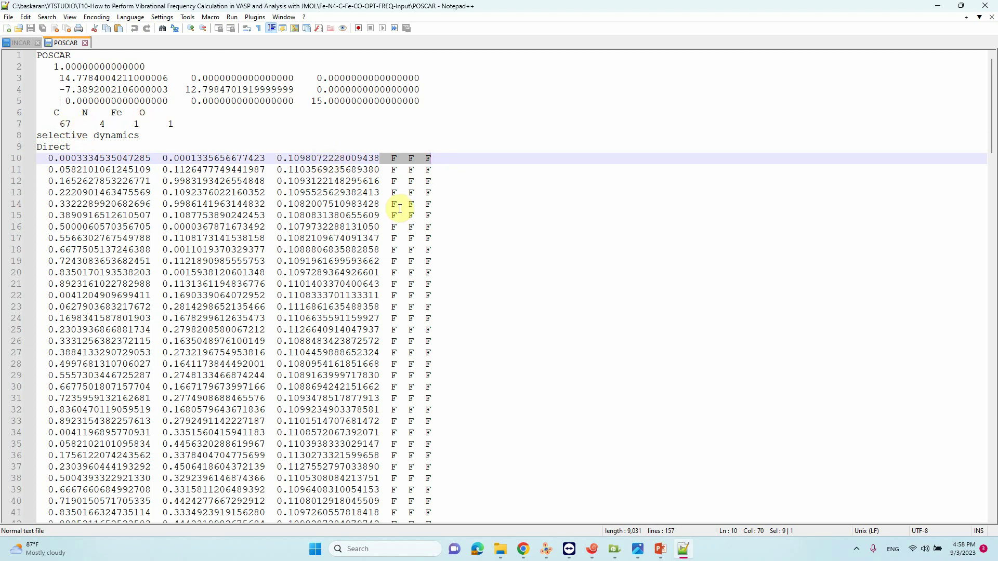
- Examine the selective dynamics flags down the coordinate list, highlight those of the last atom, and return to the POSCAR header
left_click(381, 158)
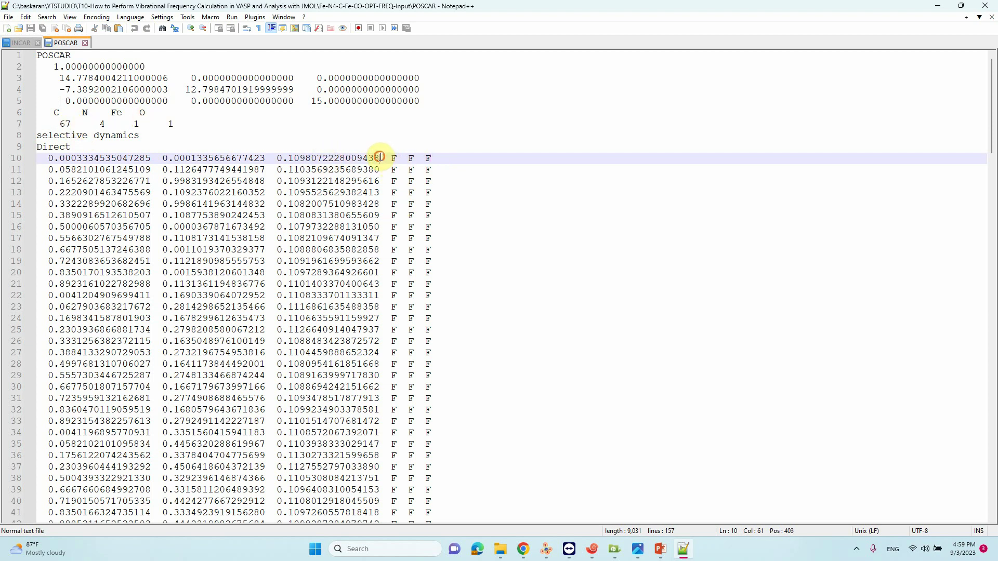
left_click_drag(381, 158, 414, 444)
scroll(408, 312, "down", 15)
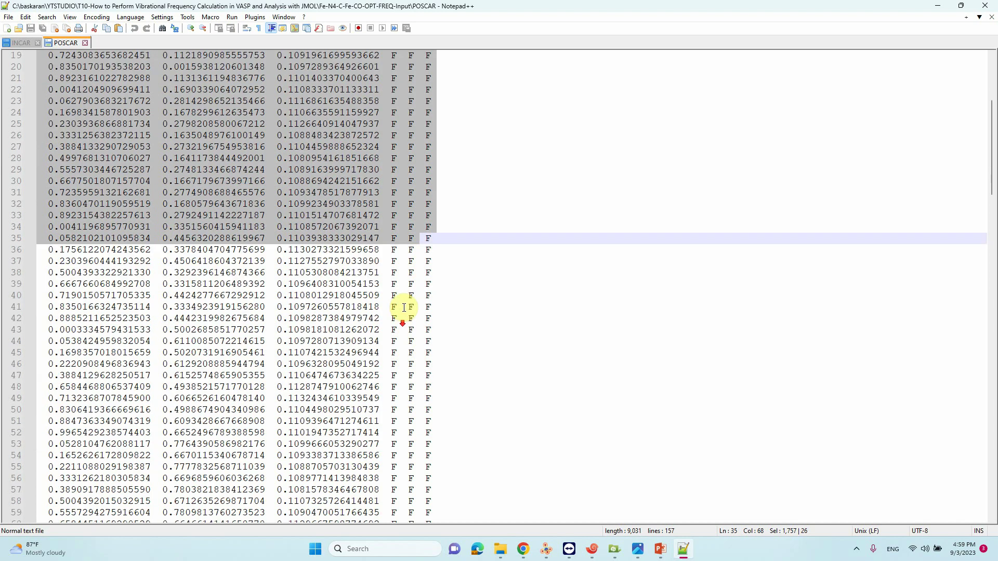
scroll(412, 291, "down", 4)
left_click_drag(386, 329, 431, 330)
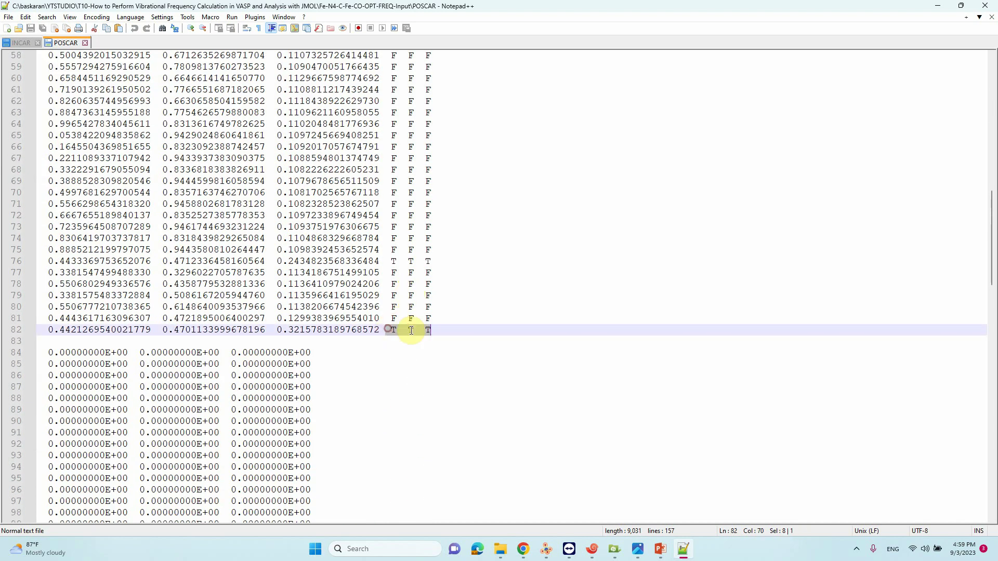
scroll(290, 260, "up", 5)
scroll(290, 260, "up", 14)
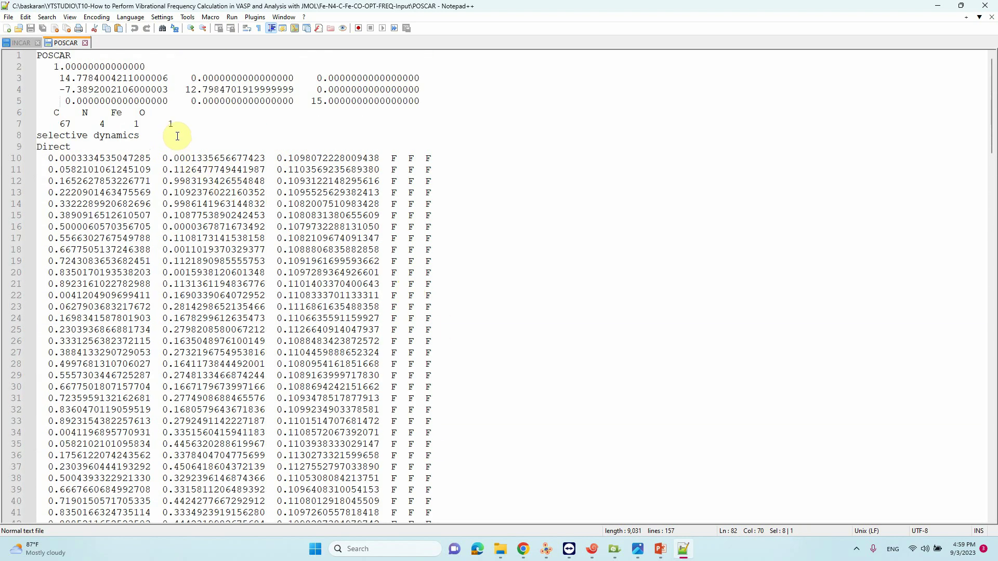
- Compare the header's atom counts with the coordinate list and locate the carbon atom line flagged T T T
left_click(238, 125)
scroll(397, 361, "down", 16)
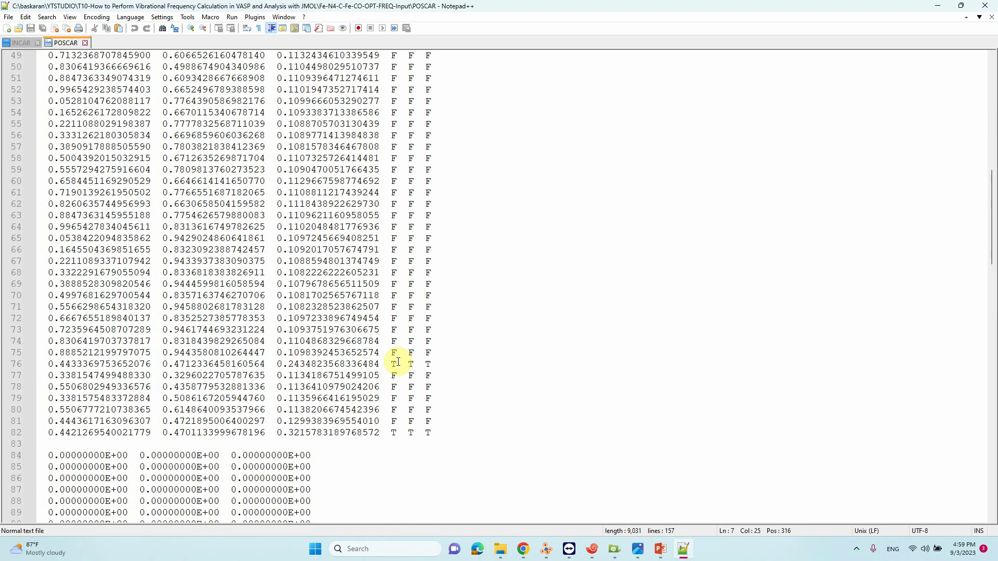
left_click(56, 365)
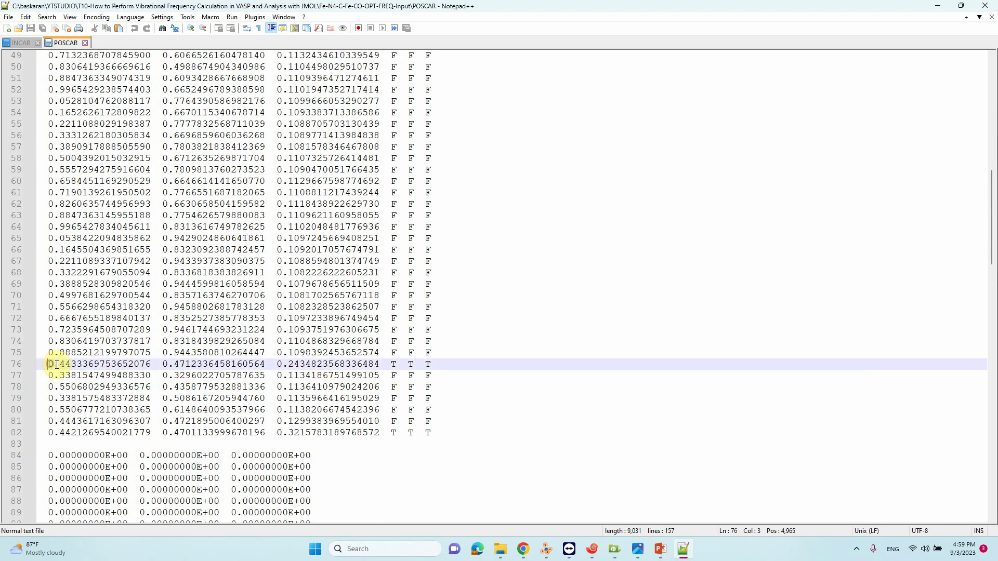
scroll(56, 365, "up", 16)
- Insert one blank line between the Direct line and the first atom's coordinates in POSCAR
left_click(85, 149)
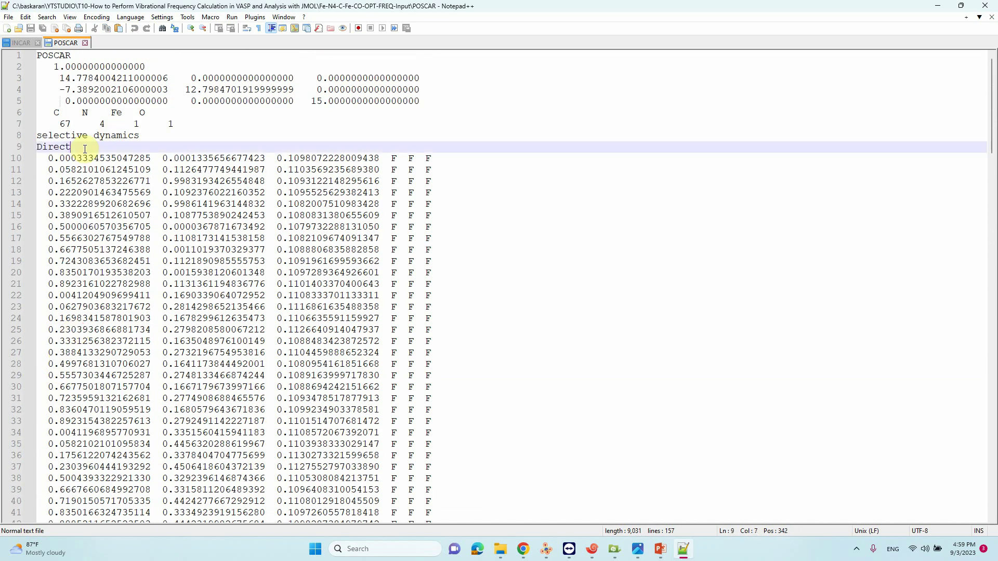
key("Return")
key("Return")
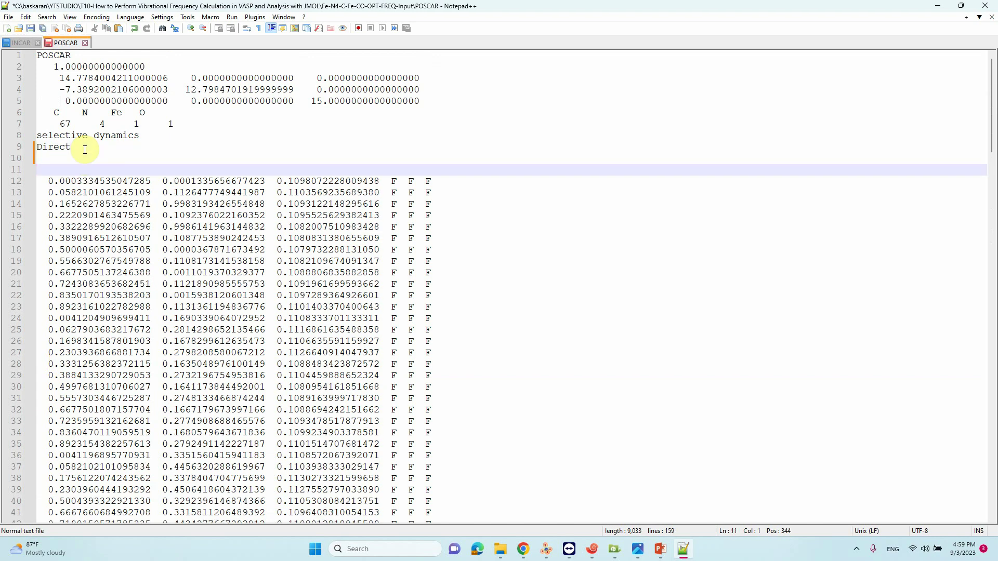
key("Delete")
- Highlight the coordinate line of the 67th carbon atom and check it against the carbon count in the header
scroll(85, 149, "down", 17)
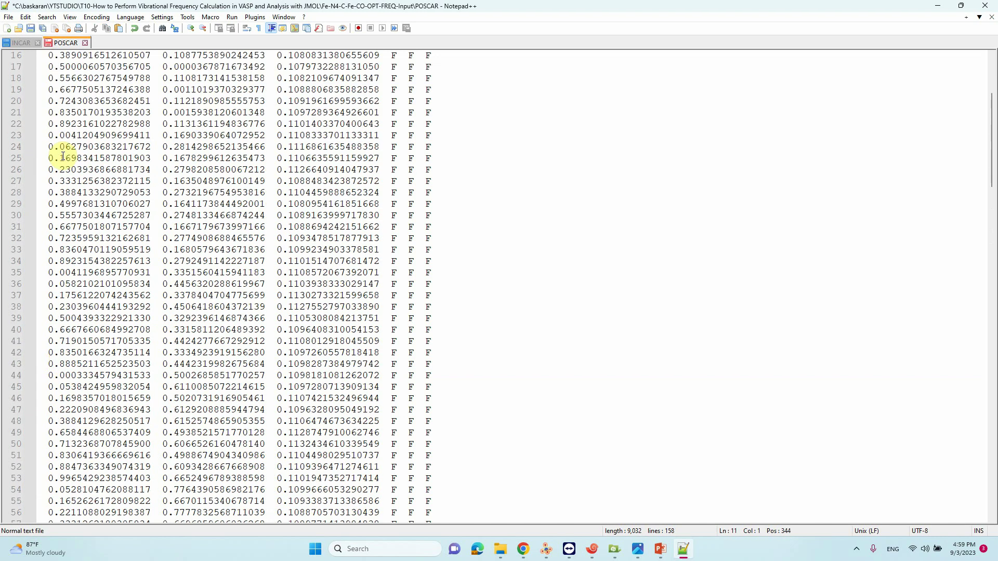
left_click(432, 341)
key("shift+Home")
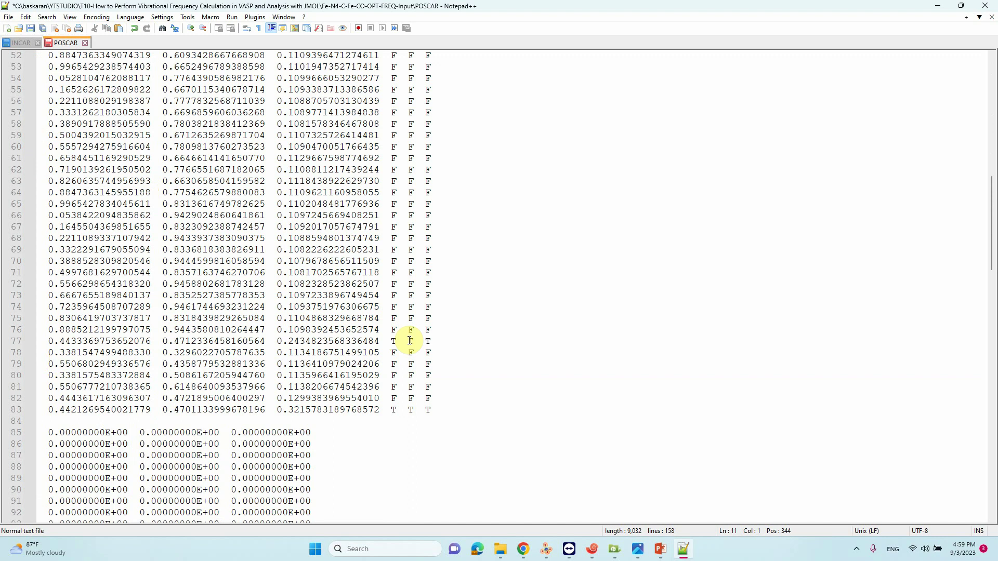
scroll(414, 343, "up", 17)
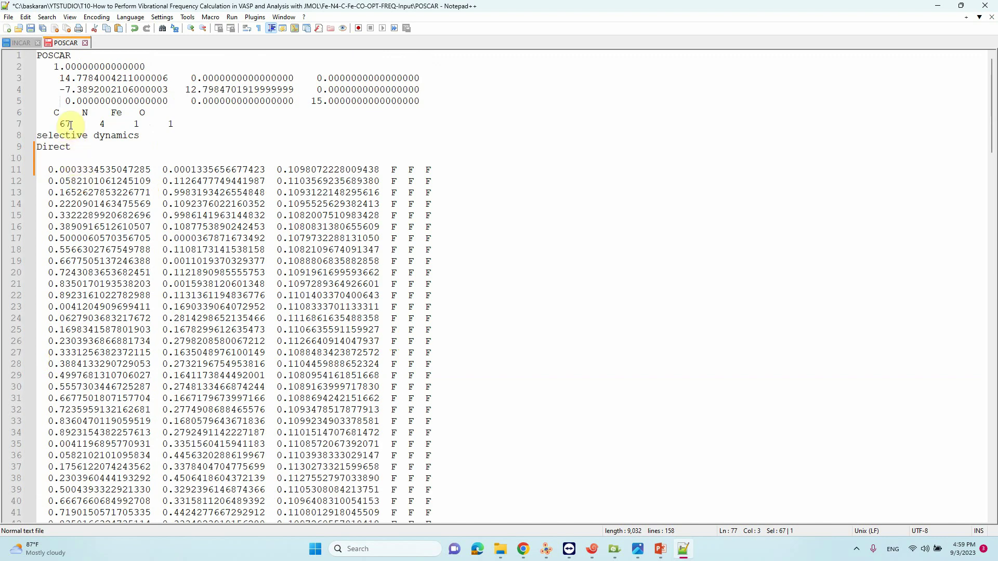
scroll(71, 124, "down", 15)
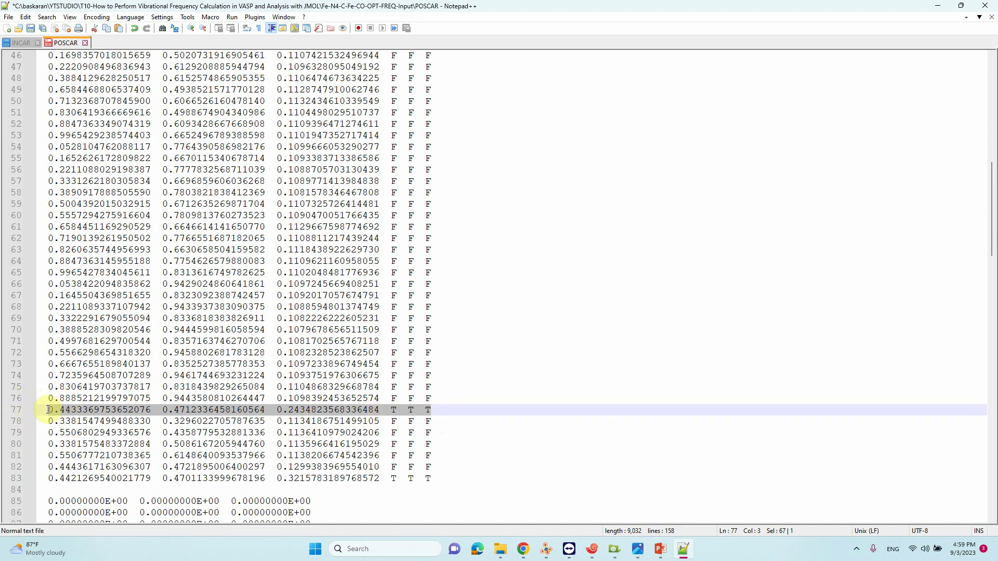
scroll(49, 411, "up", 15)
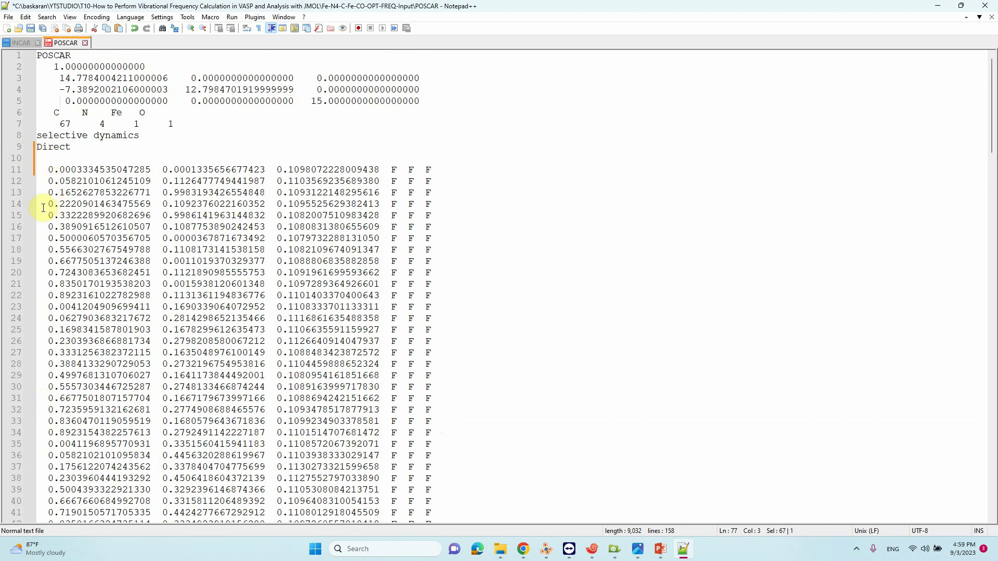
scroll(43, 208, "down", 14)
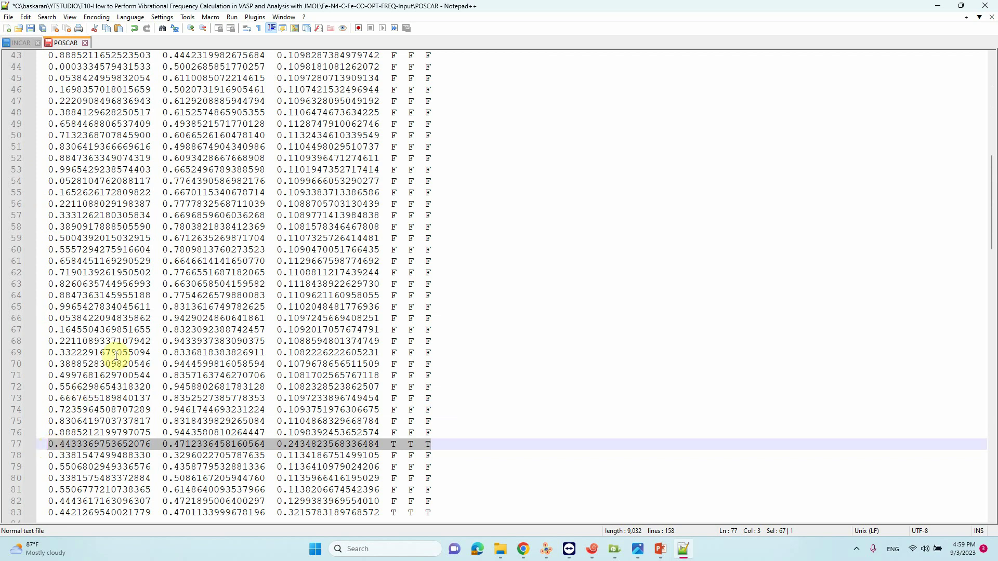
- Examine the T T T selective dynamics flags of the last carbon atom and of the oxygen atom
left_click(390, 446)
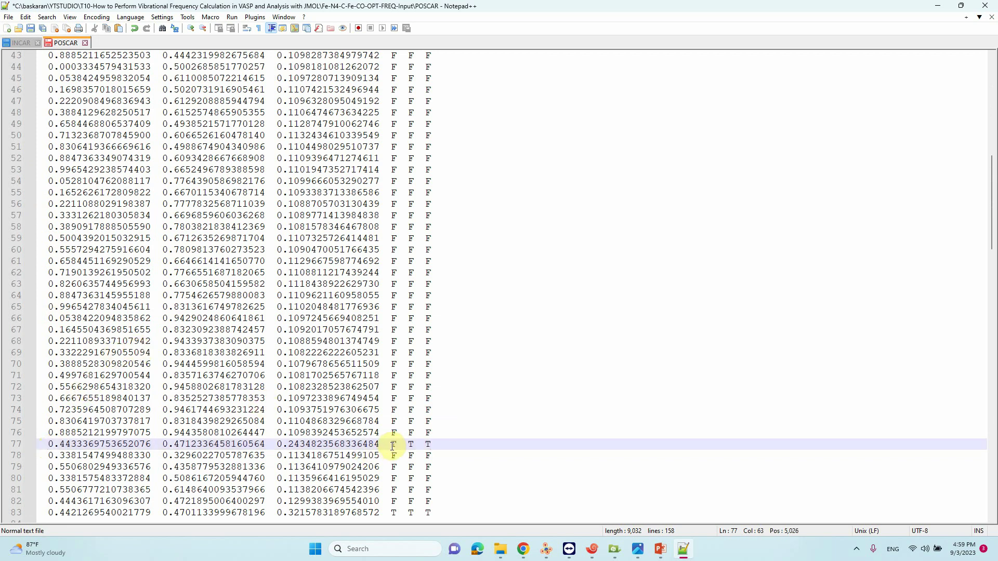
scroll(405, 457, "down", 4)
left_click(391, 377)
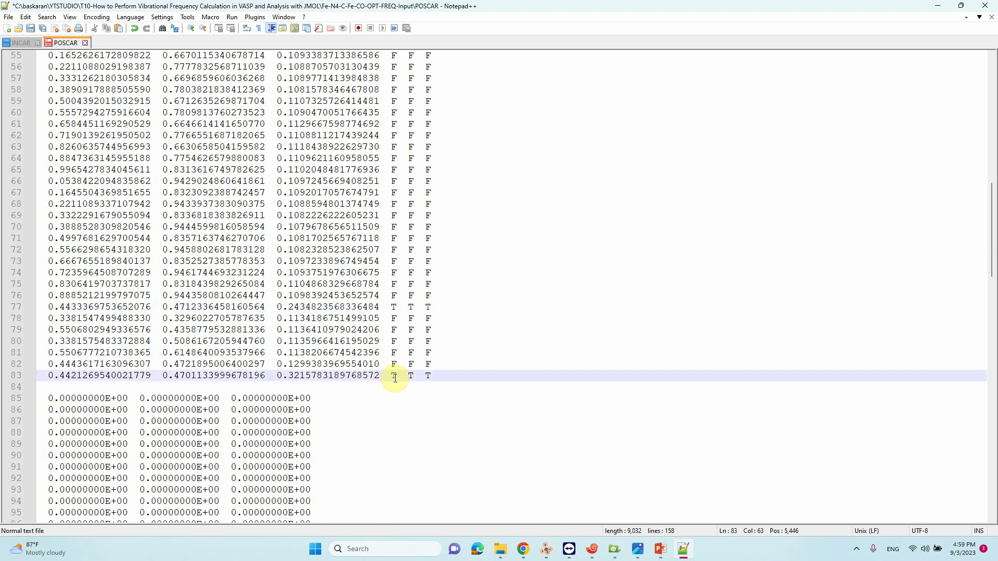
scroll(433, 382, "up", 12)
scroll(433, 382, "up", 6)
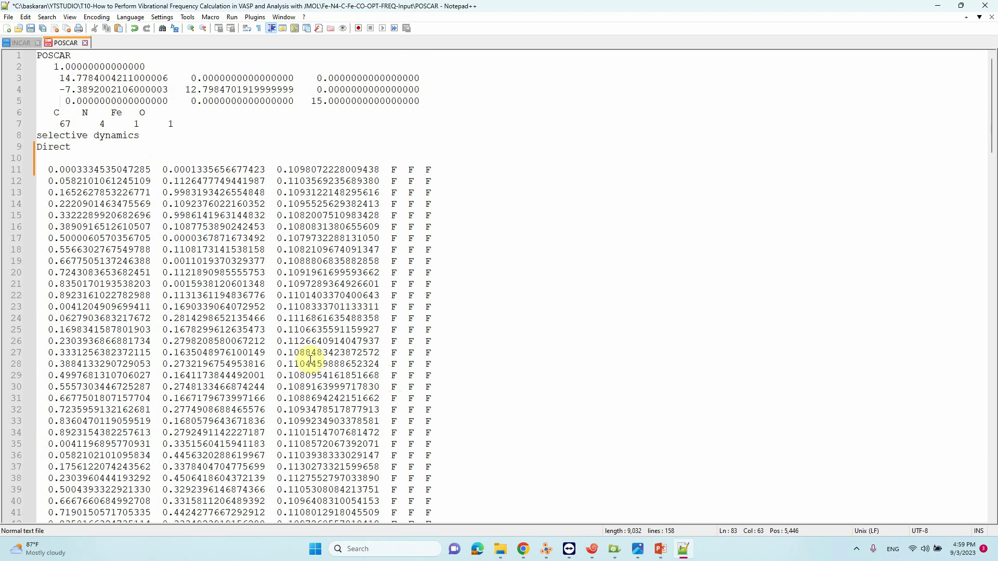
- Remove the blank line below Direct and save the POSCAR file
left_click(57, 159)
key("Delete")
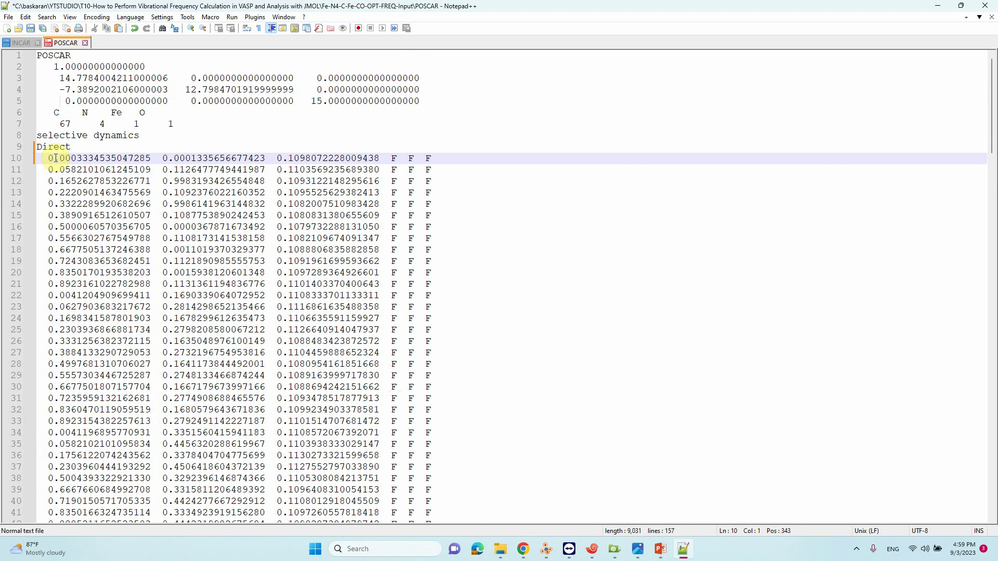
left_click(30, 28)
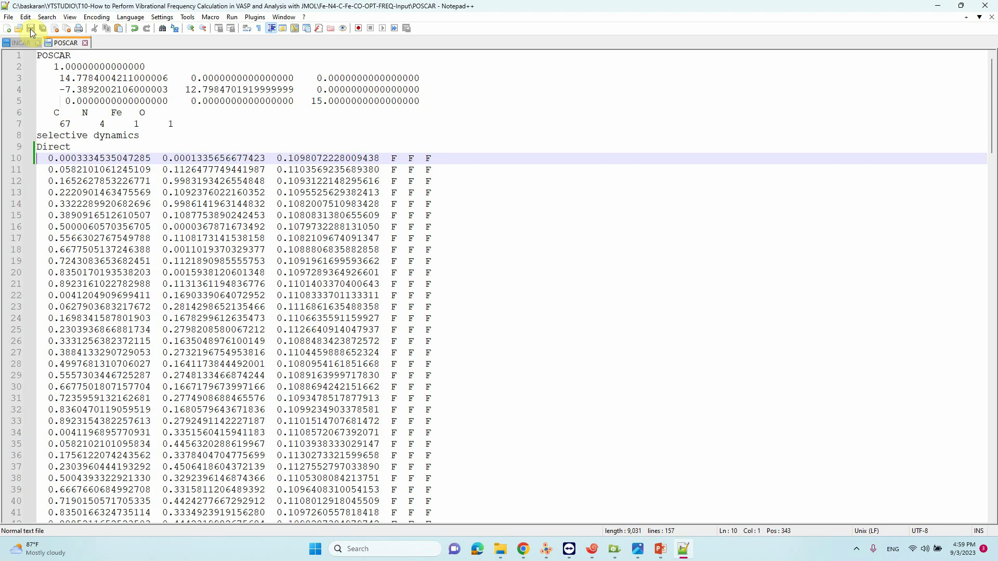
- Restore the editor window beside the input folder and open the KPOINTS and POTCAR files in it
left_click_drag(122, 5, 395, 53)
left_click_drag(191, 165, 858, 279)
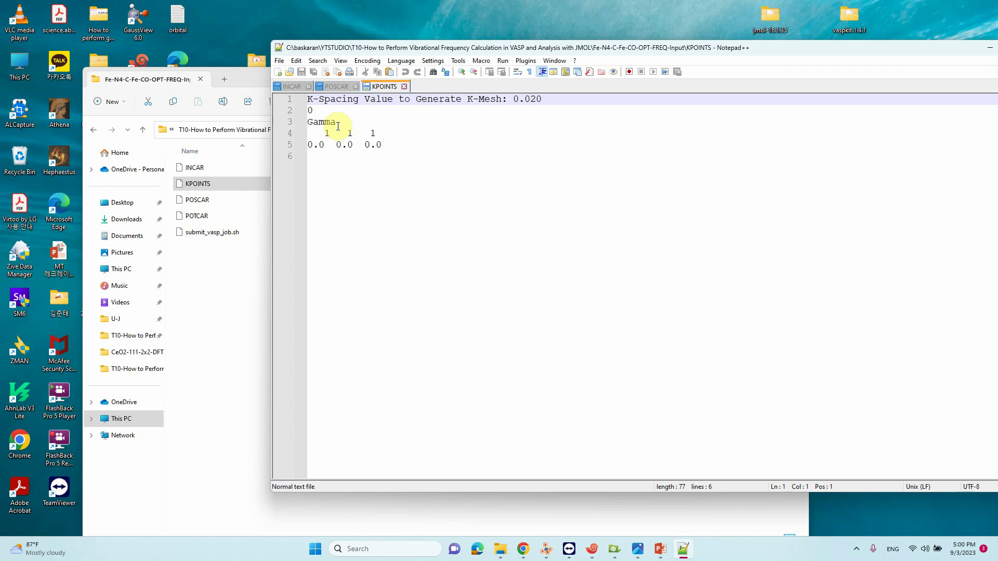
left_click_drag(197, 216, 532, 204)
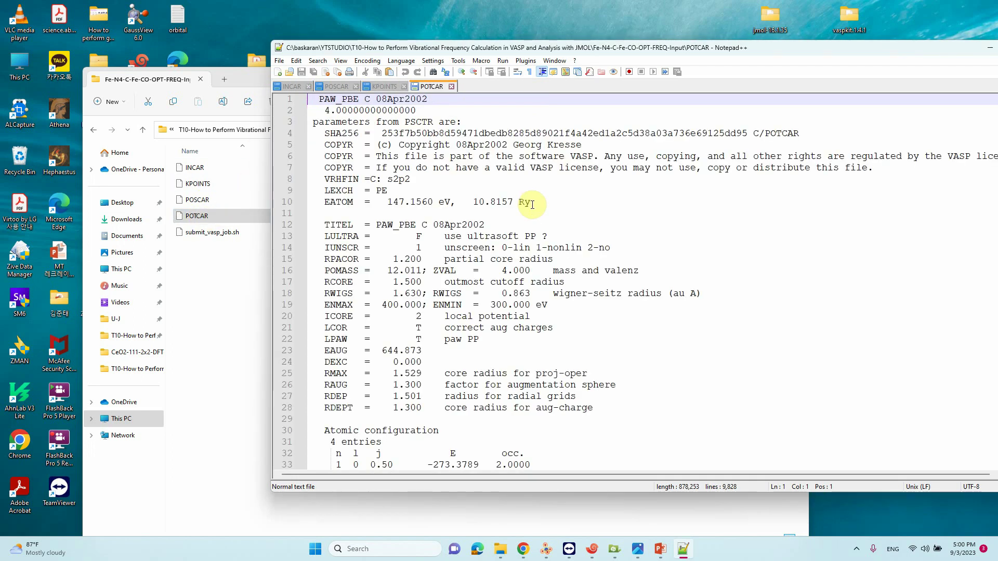
- Search POTCAR for PAW_PBE and step through the matches to review each element's pseudopotential
key("ctrl+f")
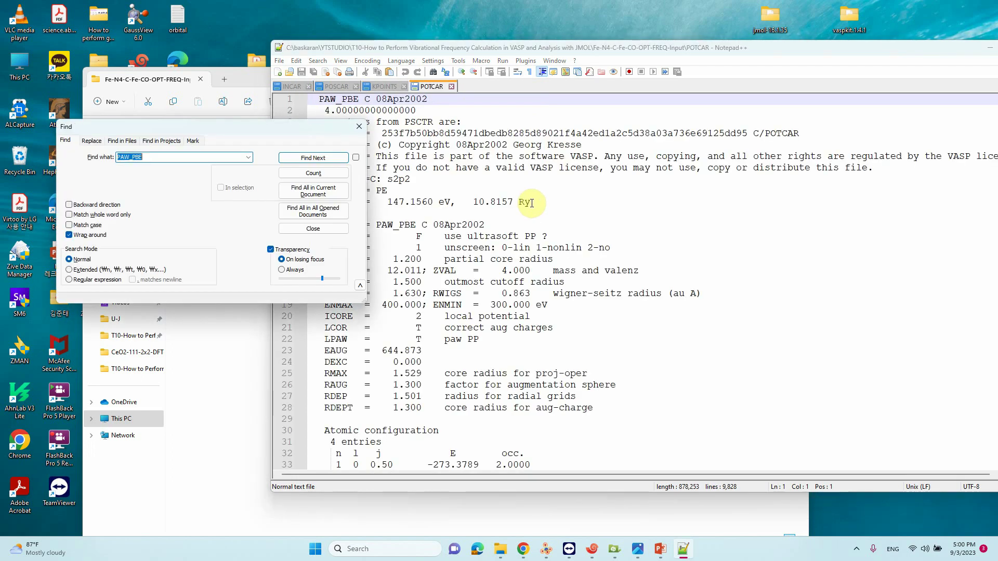
left_click_drag(567, 47, 639, 50)
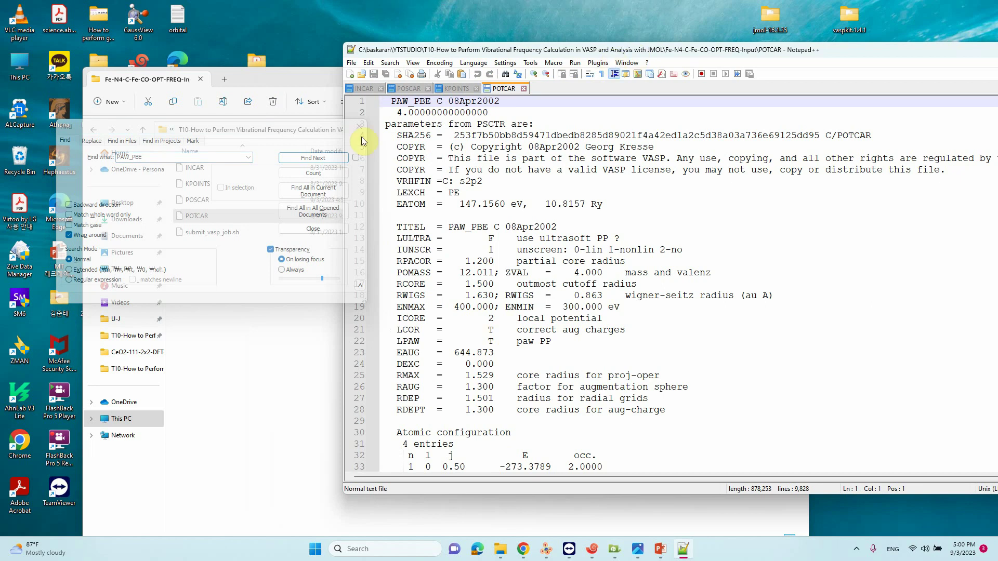
left_click_drag(257, 128, 240, 113)
left_click(291, 144)
left_click(291, 144)
left_click(291, 145)
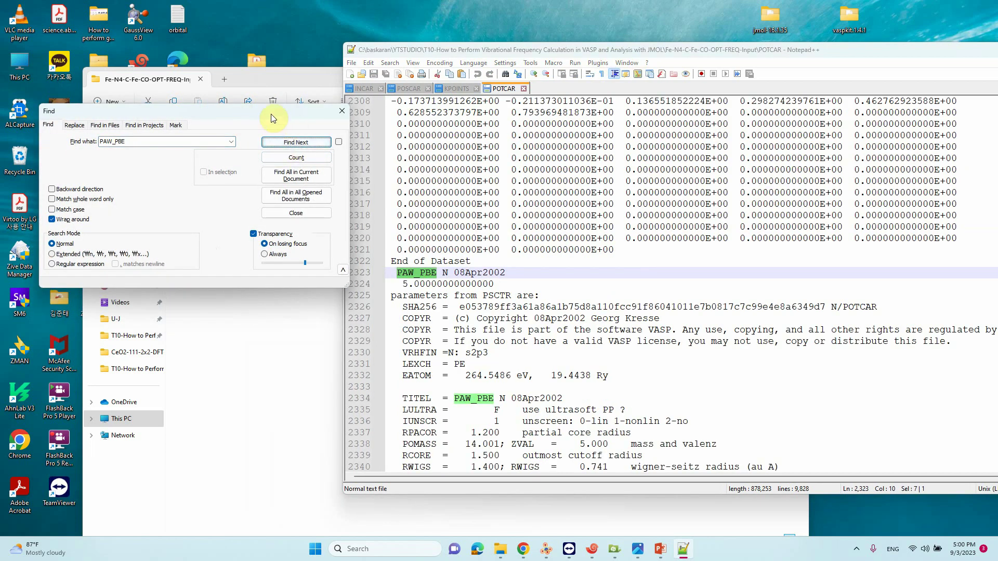
left_click_drag(273, 115, 278, 144)
left_click(294, 170)
left_click(294, 171)
left_click(295, 170)
left_click(295, 171)
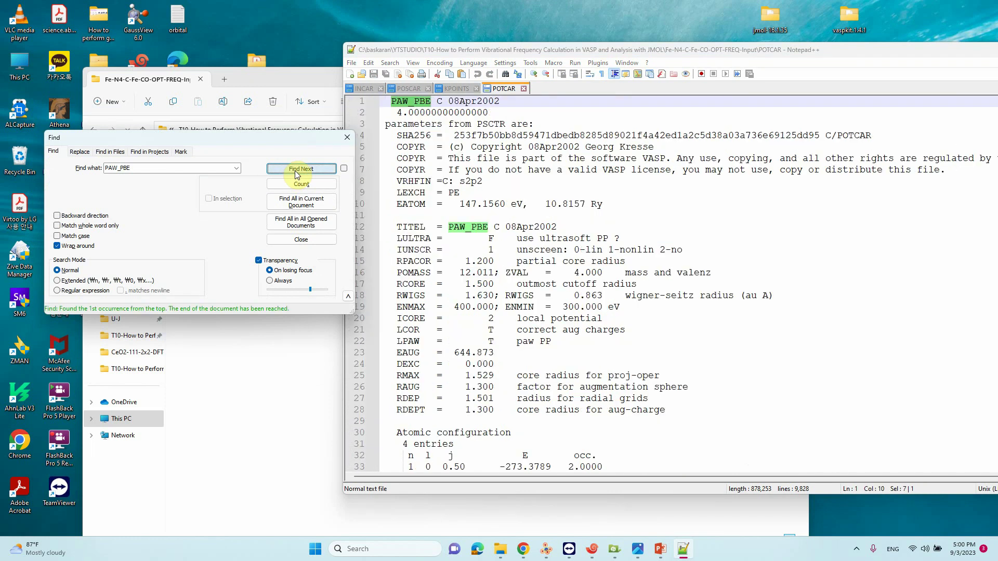
- Close the search and open the submit_vasp_job.sh script from the frequency input folder
left_click(347, 137)
left_click(260, 250)
double_click(239, 232)
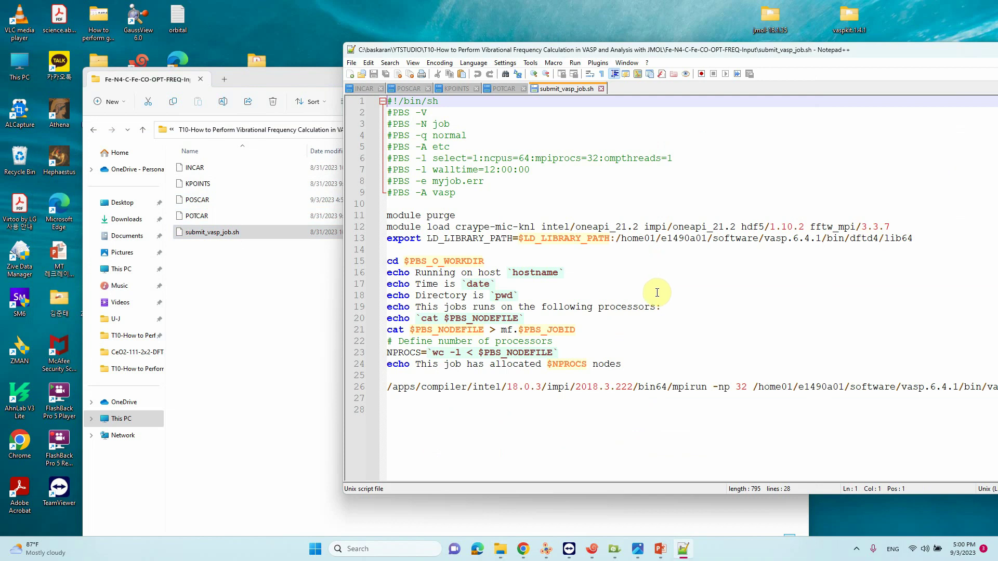
- Go up to the parent project folder in File Explorer and minimize the Notepad++ window
left_click(215, 298)
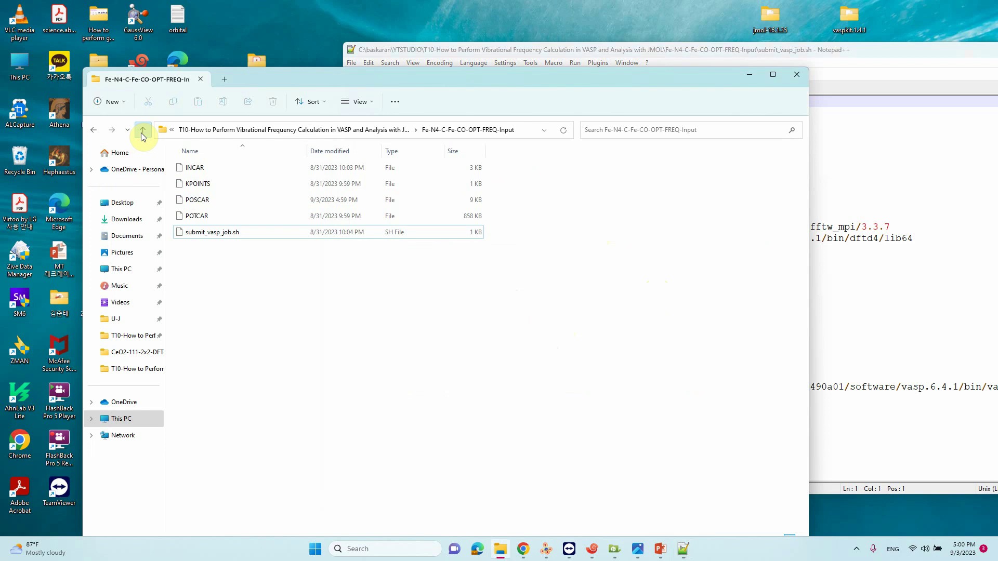
left_click(143, 130)
left_click_drag(865, 50, 632, 74)
left_click(823, 69)
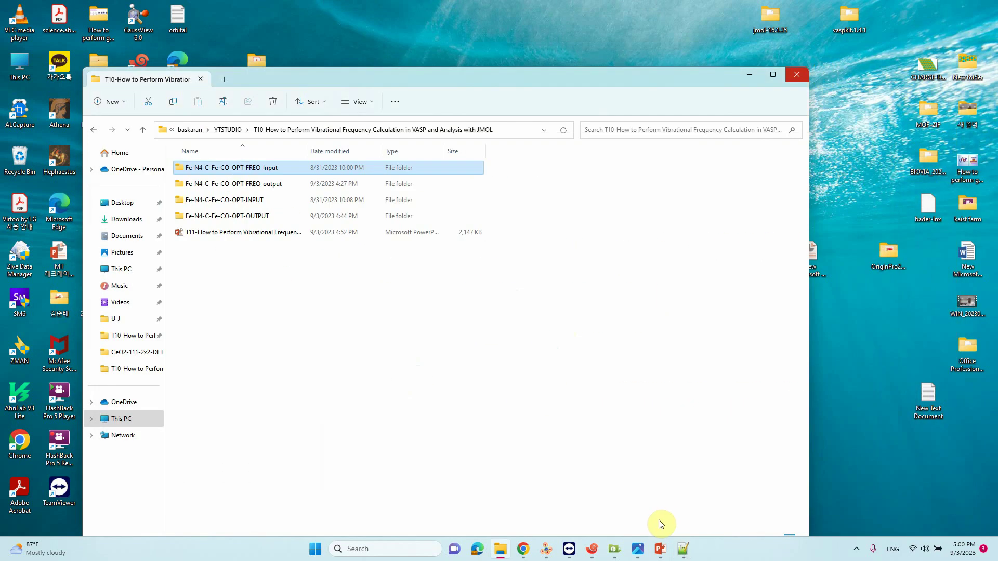
- Switch to Xftp, select the remote Fe-N4-C-Fe-CO-OPT-FREQ folder, and open the local Fe-N4-C-Fe-CO-OPT-FREQ-output folder in File Explorer
left_click(613, 553)
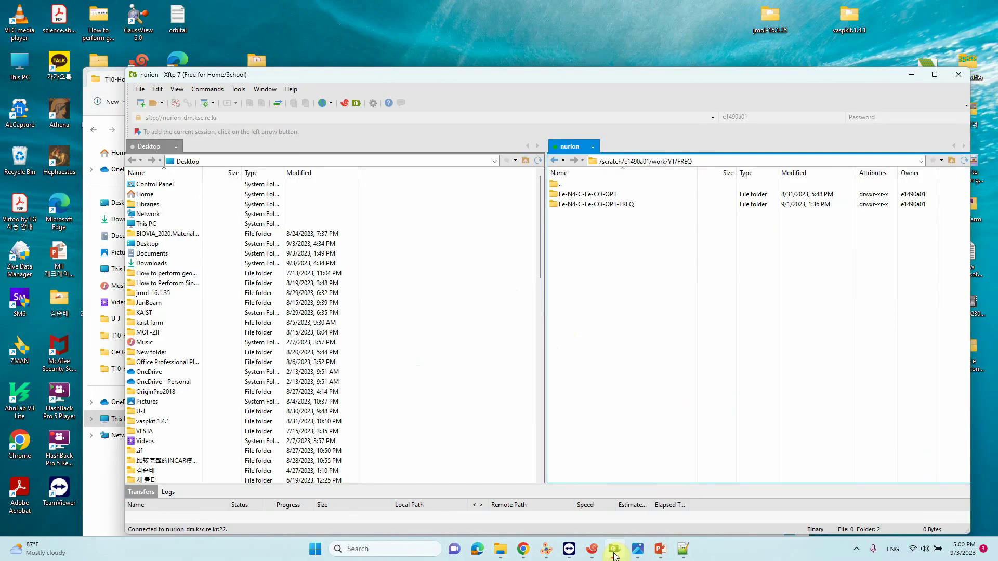
left_click(603, 207)
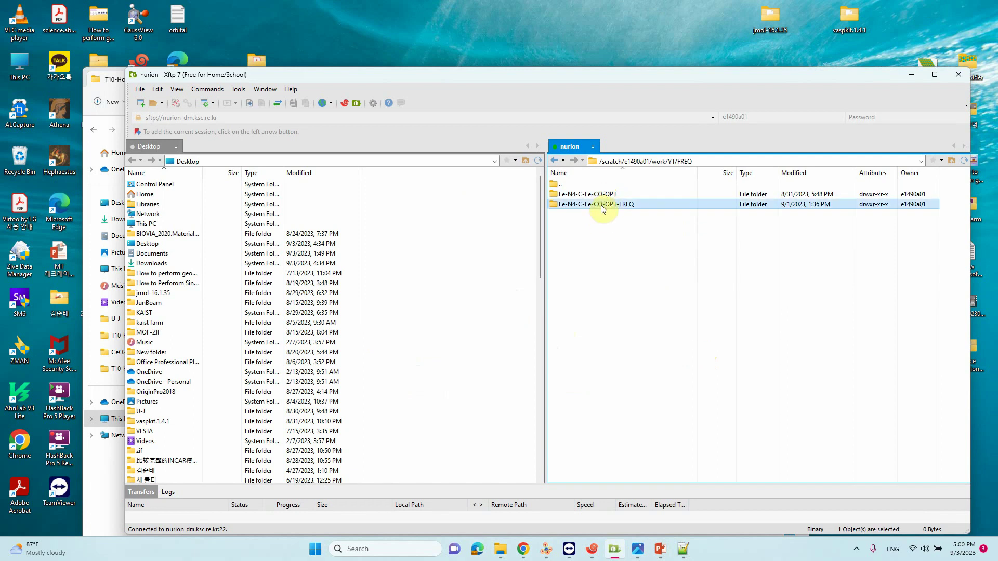
left_click_drag(603, 78, 743, 104)
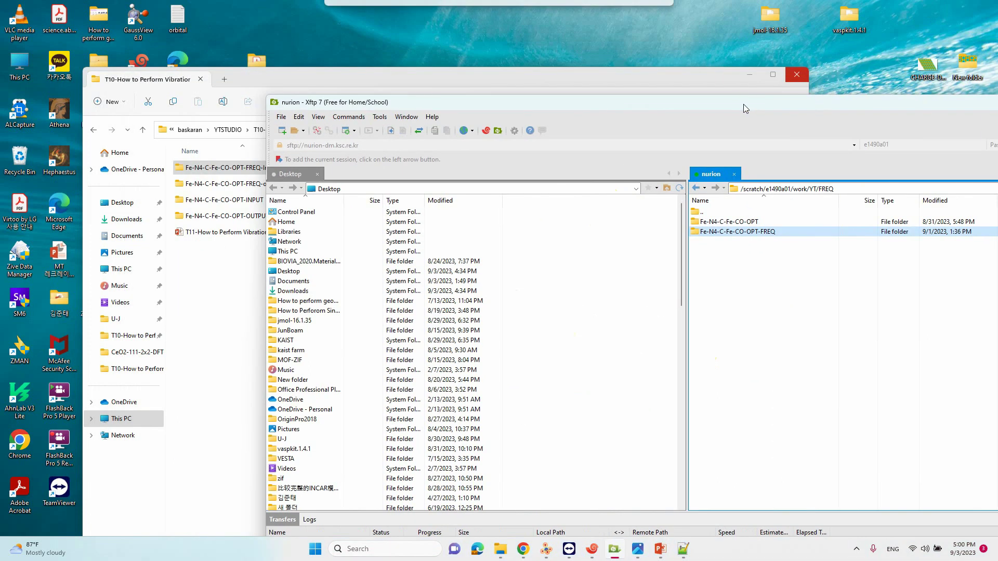
left_click(241, 218)
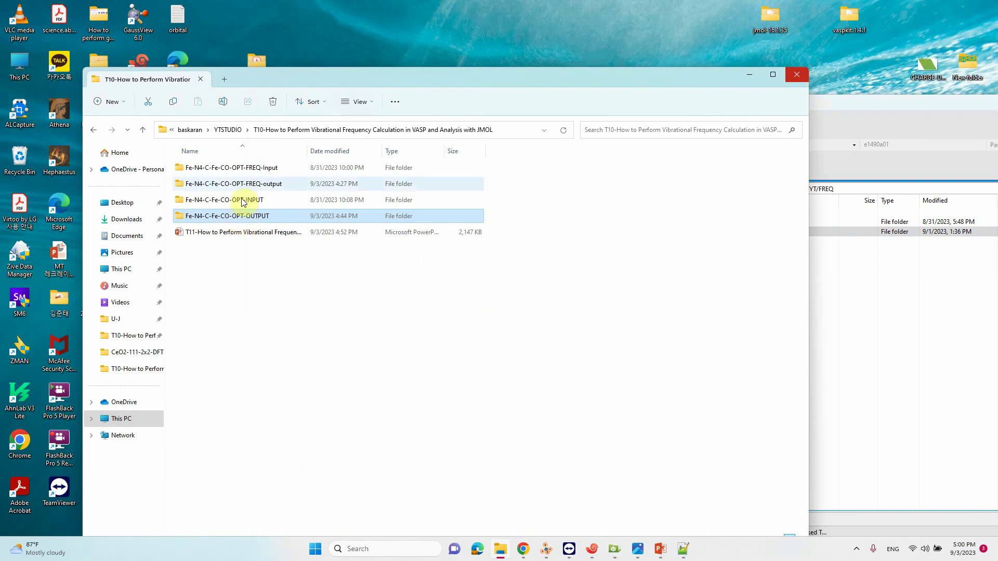
double_click(244, 193)
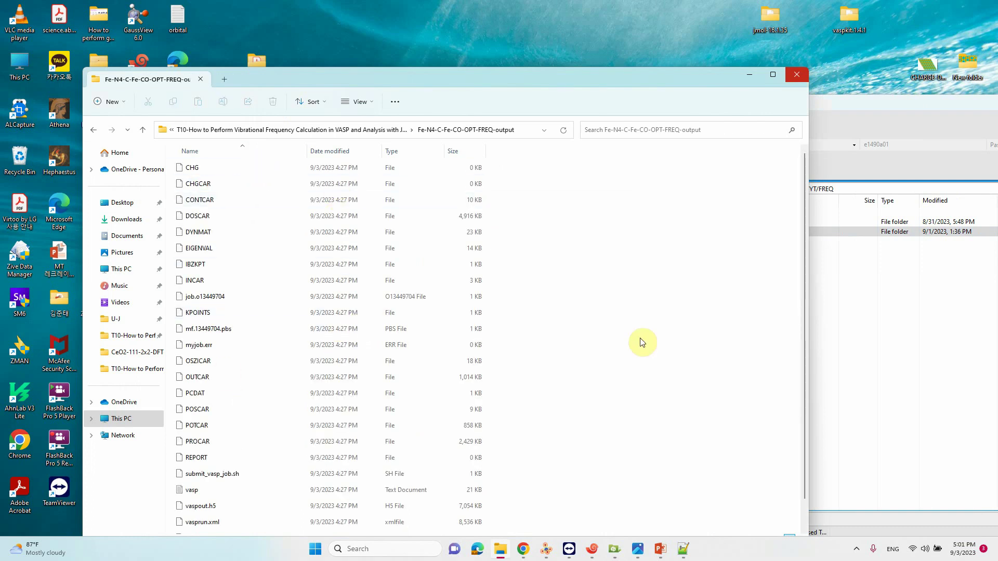
- Return to Xftp, open the remote Fe-N4-C-Fe-CO-OPT-FREQ folder, and copy its path
left_click(874, 369)
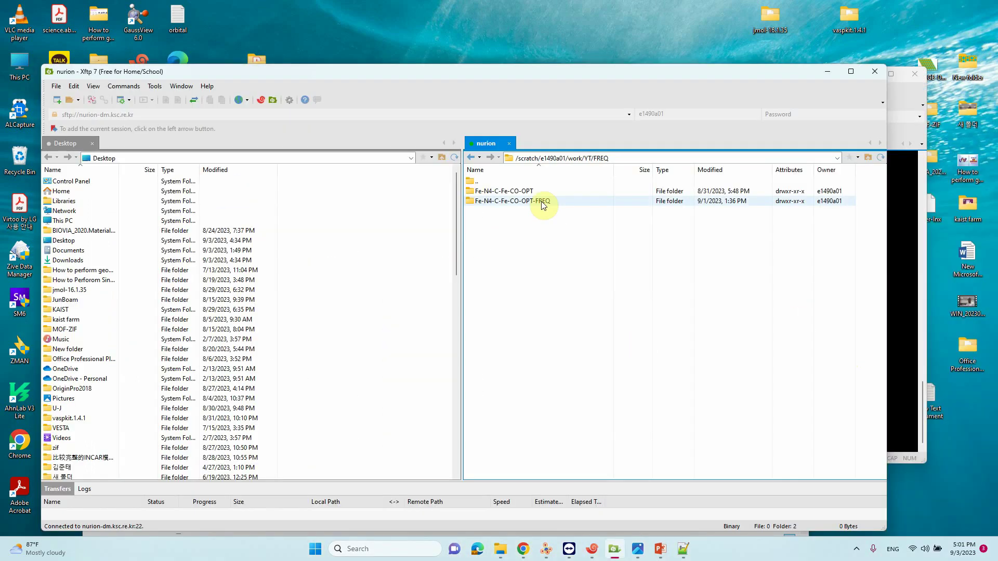
double_click(541, 202)
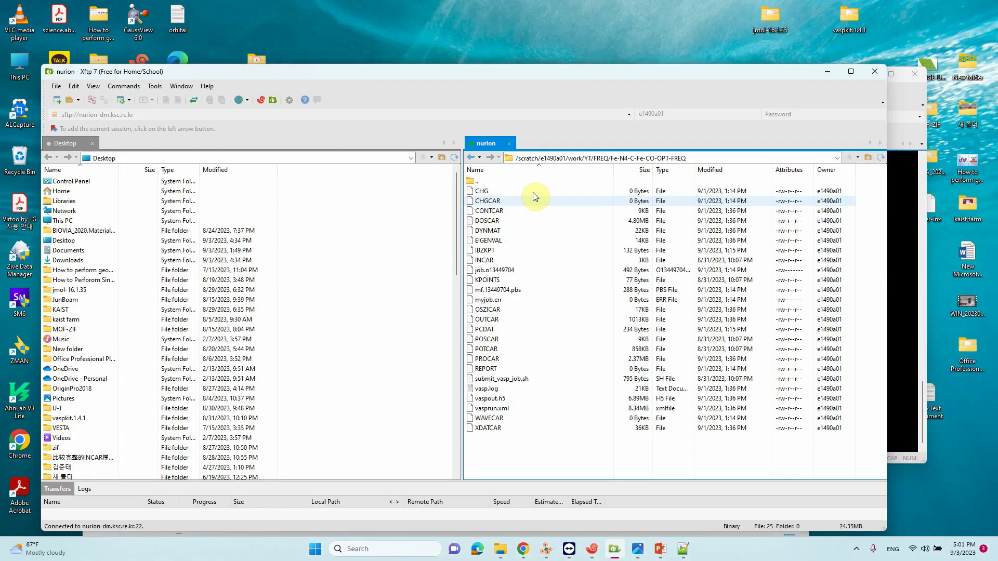
left_click(575, 157)
right_click(575, 159)
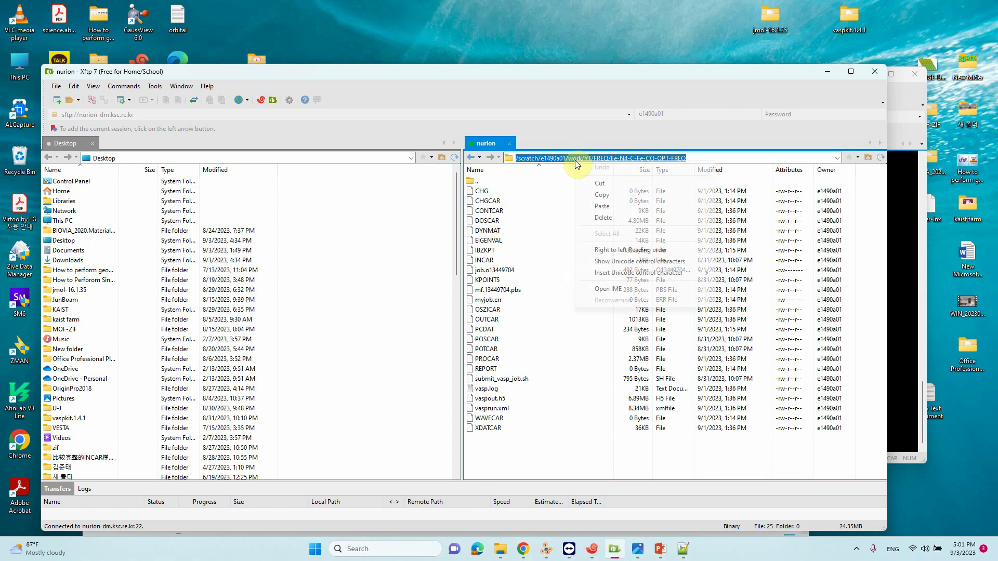
left_click(611, 196)
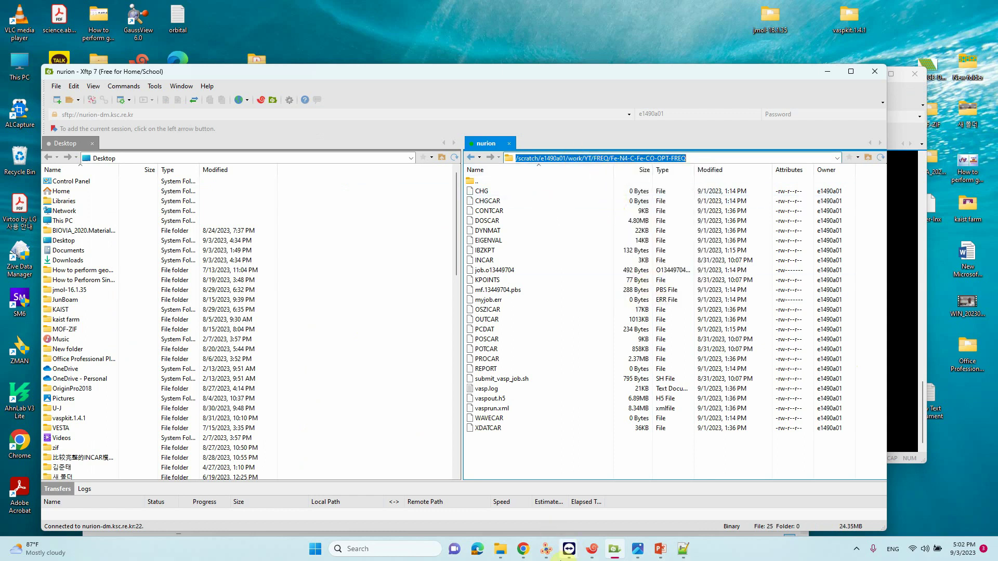
- Switch to Xshell, clear the pending grep command, and change directory to the copied Fe-N4-C-Fe-CO-OPT-FREQ path
left_click(547, 551)
left_click(593, 549)
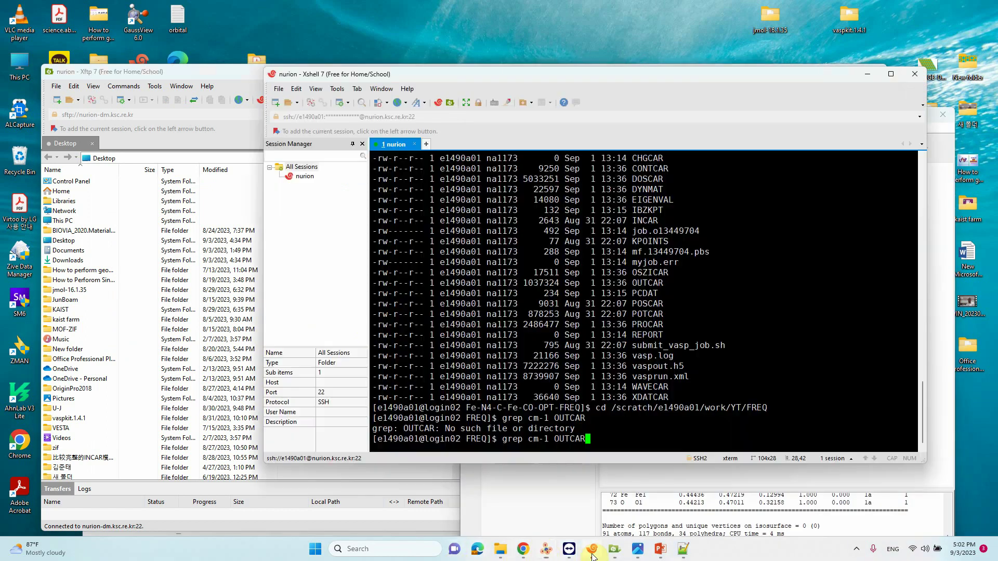
key("BackSpace")
key("BackSpace")
key("BackSpace")
key("BackSpace")
key("BackSpace")
key("BackSpace")
key("BackSpace")
key("BackSpace")
key("BackSpace")
key("BackSpace")
key("BackSpace")
key("BackSpace")
key("BackSpace")
key("BackSpace")
key("BackSpace")
key("BackSpace")
type("cd")
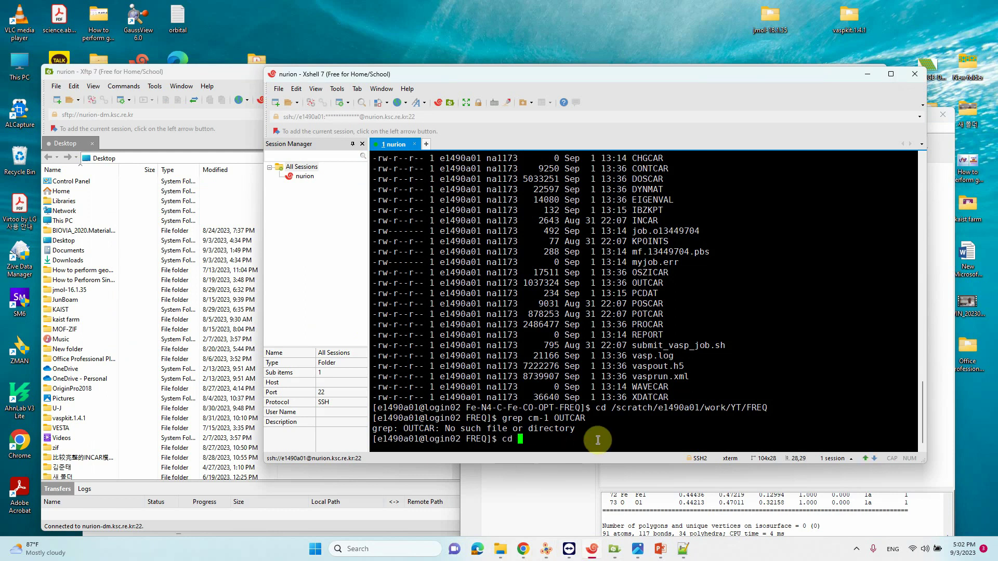
right_click(599, 441)
left_click(629, 233)
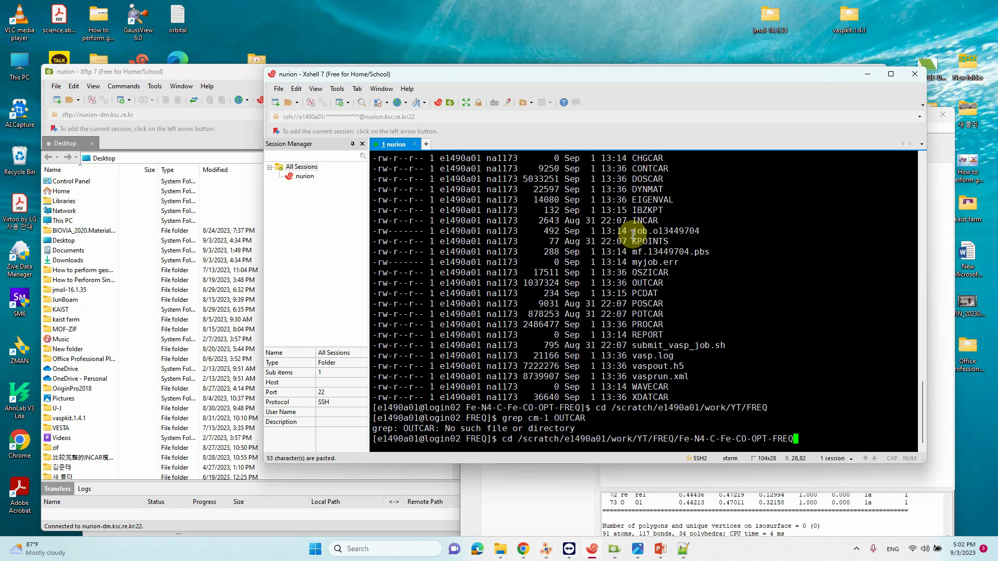
key("Return")
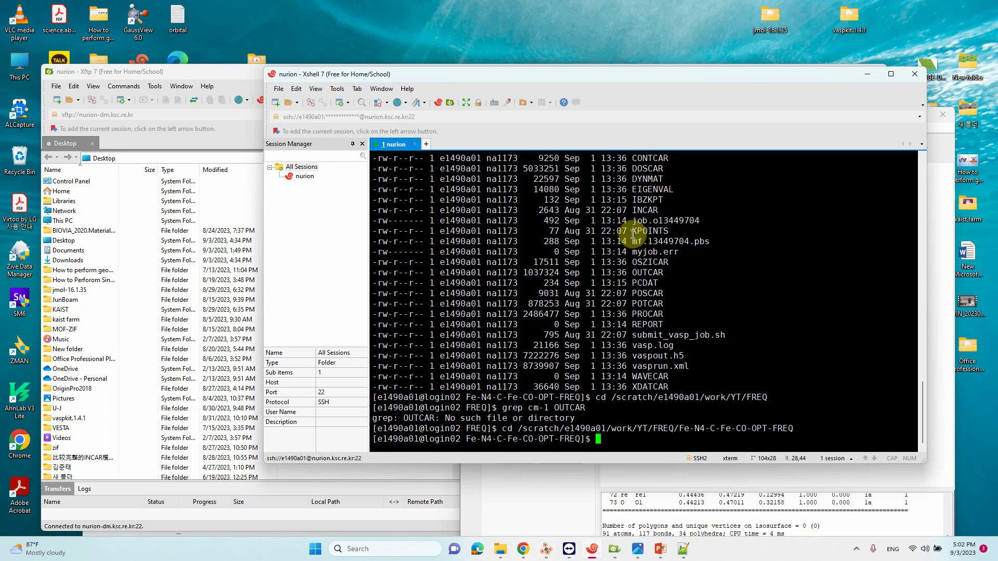
- List the folder's files with ll and extract the vibrational frequencies by running grep cm-1 OUTCAR
type("ll")
key("Return")
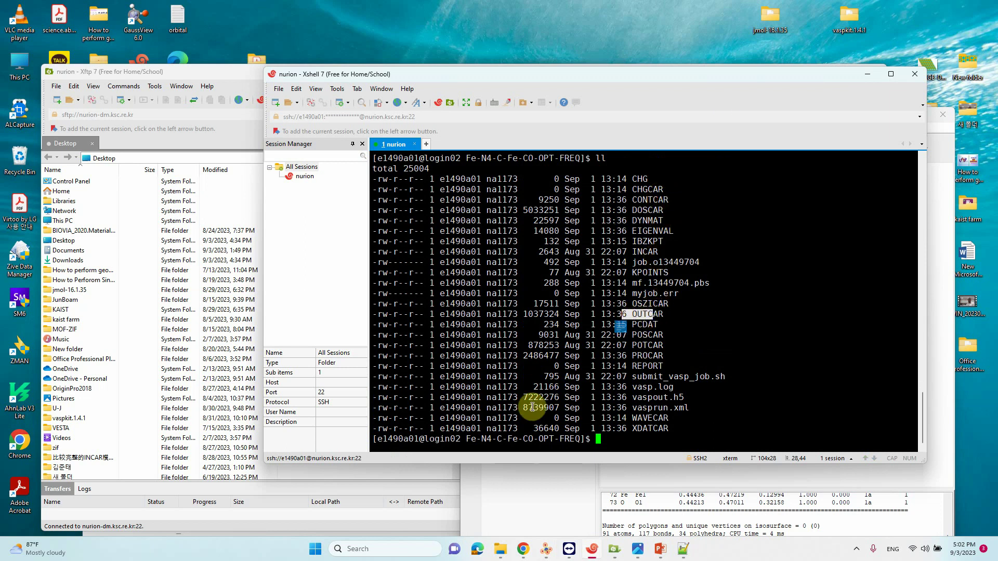
type("grep cm-1")
type("OUTCAR")
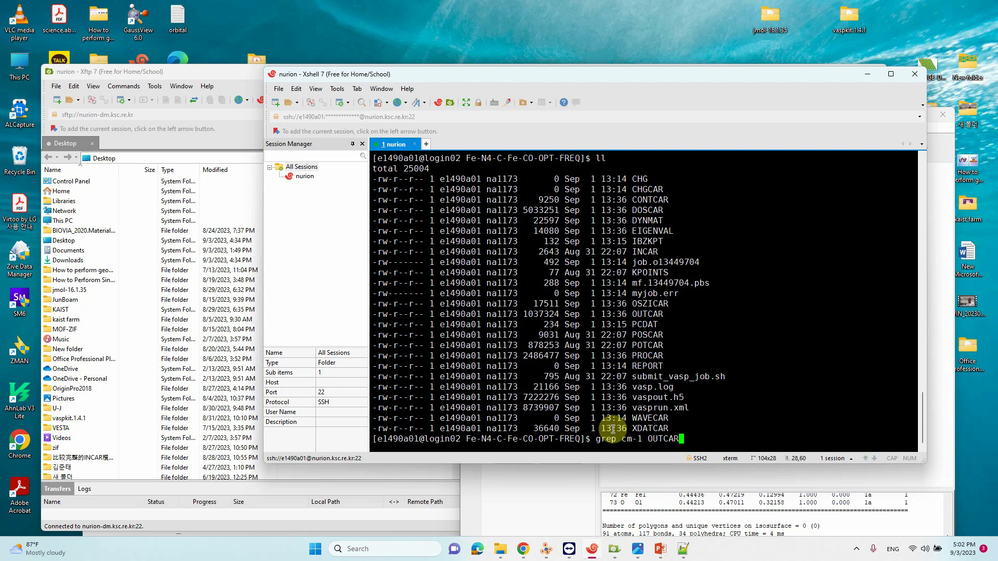
key("Return")
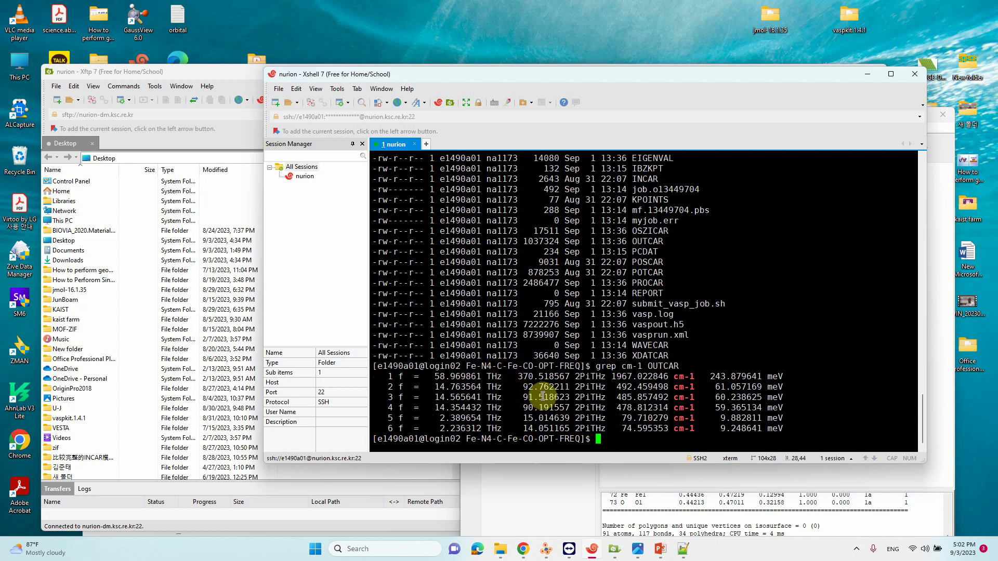
- Examine the wavenumber column of the grep output, especially the value of the first vibrational mode
left_click_drag(616, 376, 697, 428)
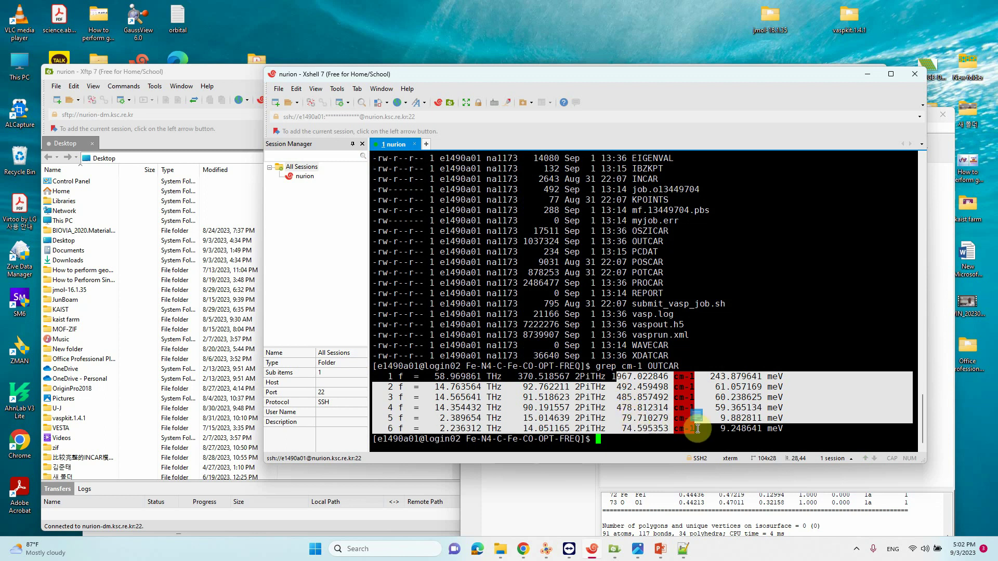
left_click(614, 378)
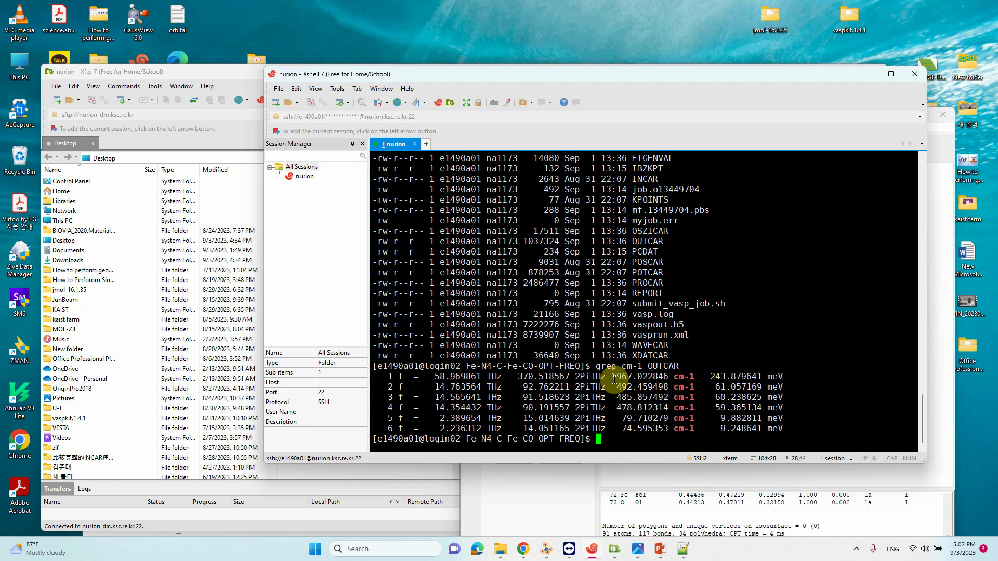
left_click_drag(613, 377, 646, 381)
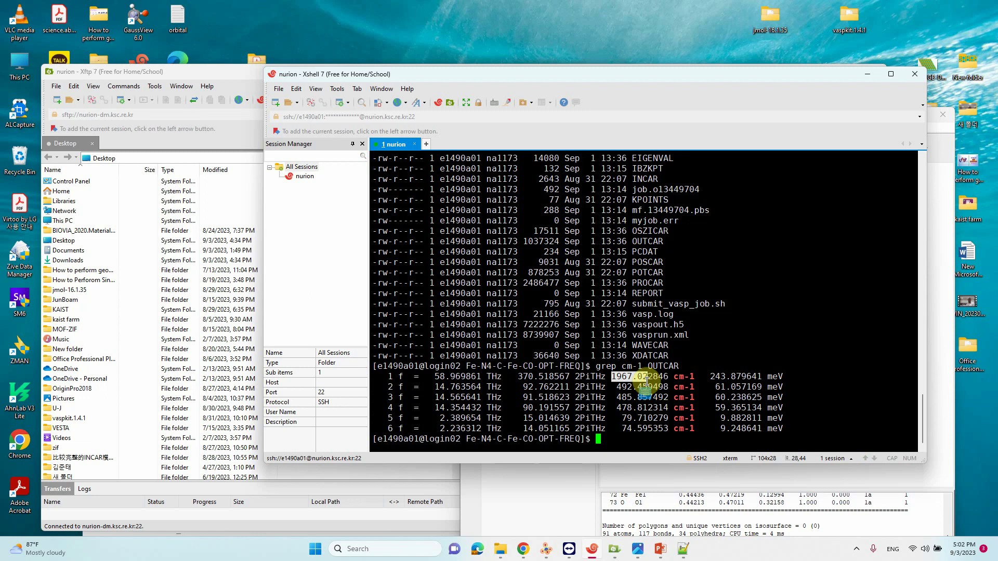
left_click(683, 366)
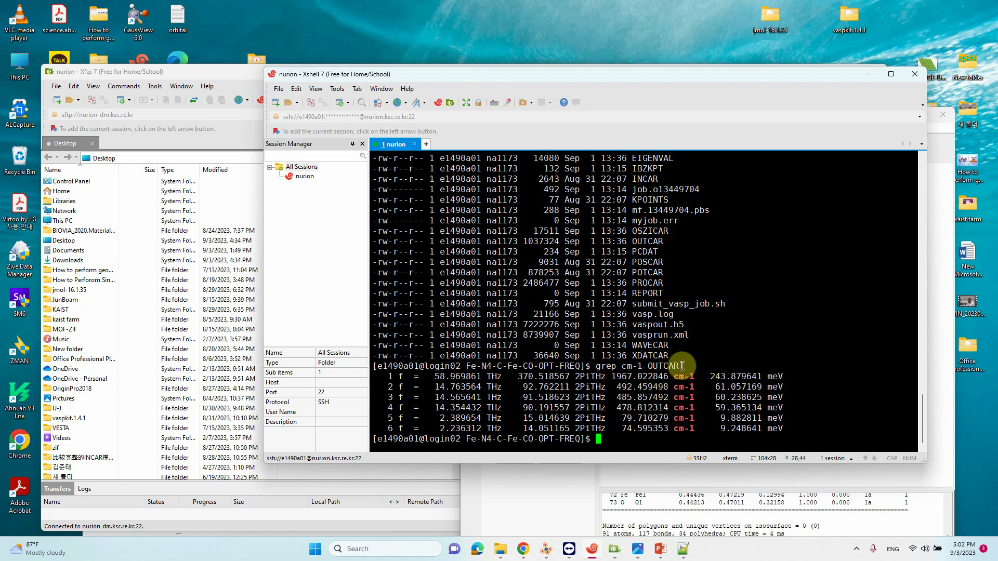
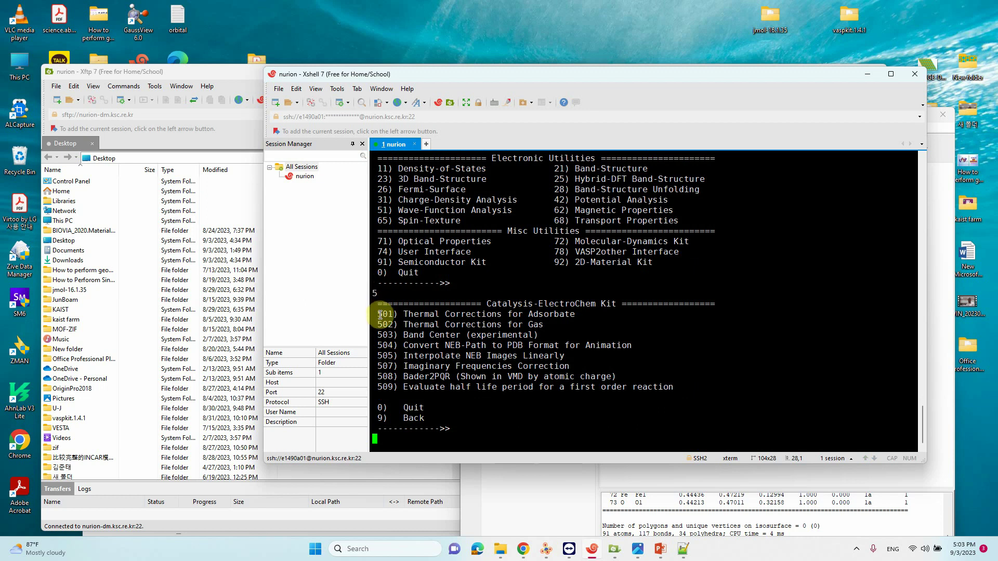
- Run option 501, Thermal Corrections for Adsorbate, from VASPKIT's Catalysis-ElectroChem Kit at a temperature of 298.1 K
double_click(386, 314)
left_click_drag(403, 316, 568, 318)
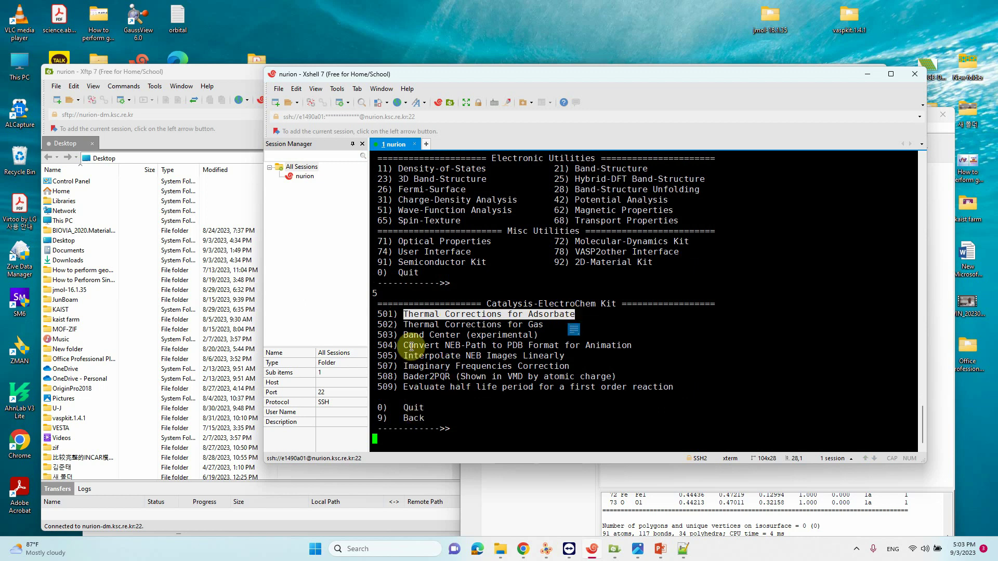
left_click_drag(404, 326, 547, 326)
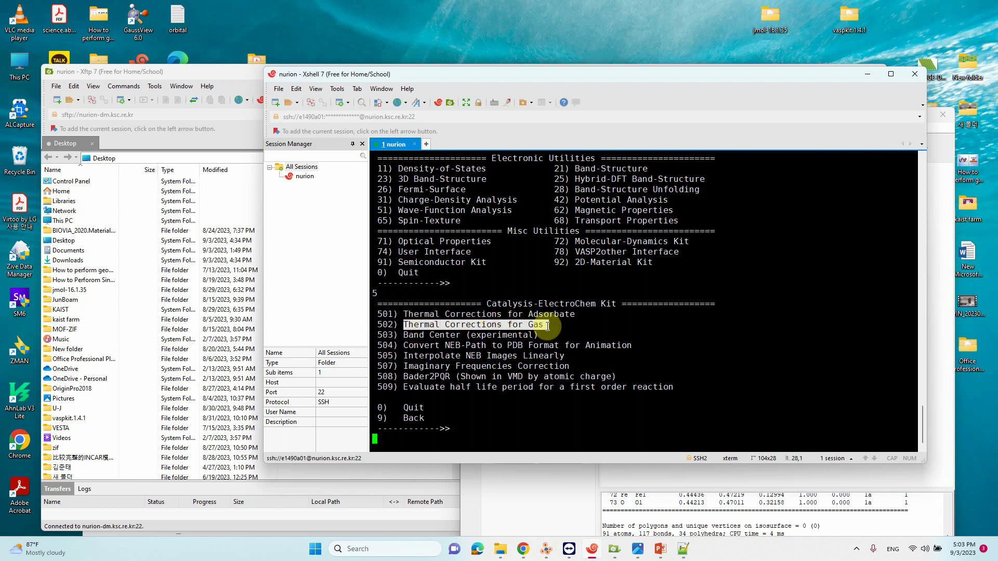
left_click(402, 423)
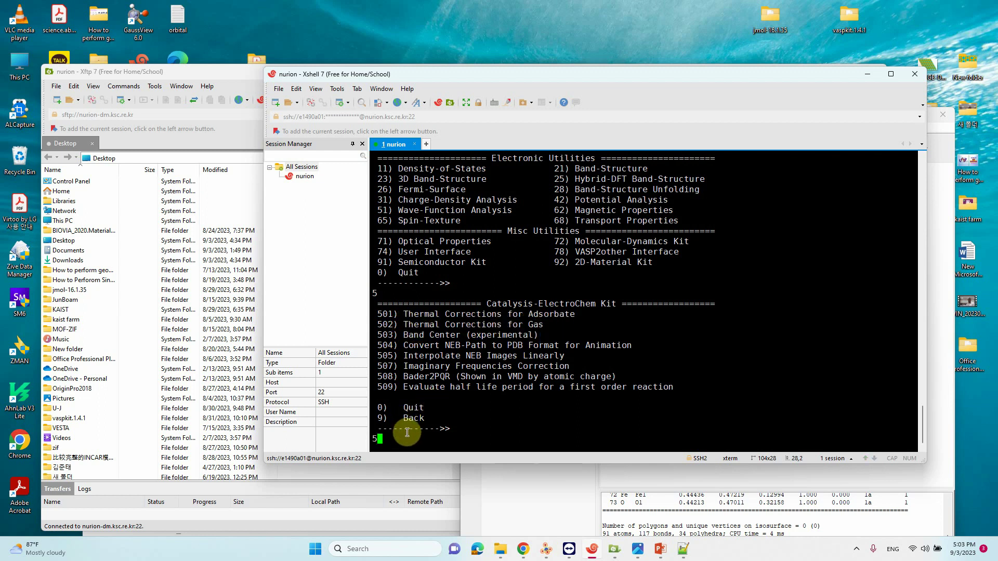
key("Return")
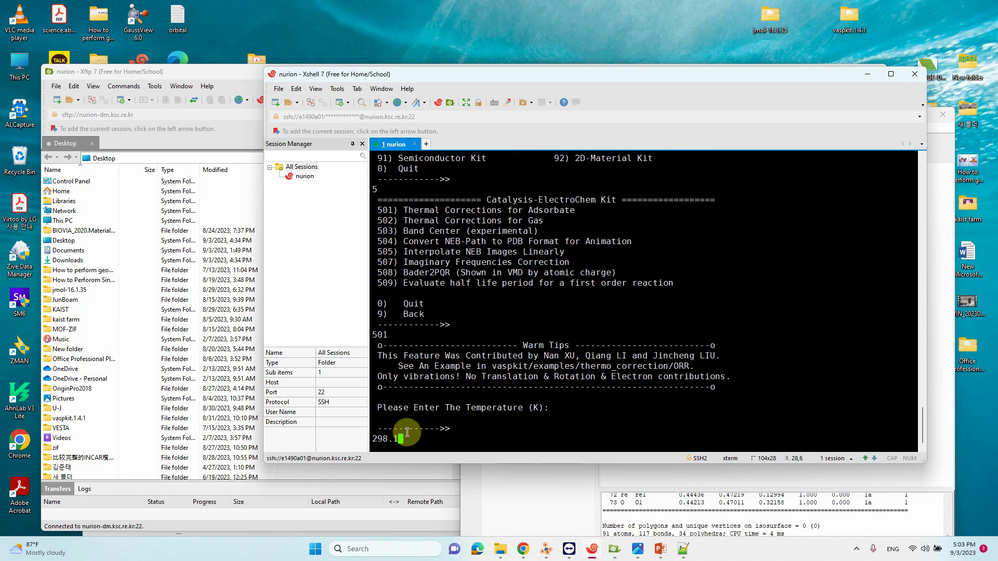
key("Return")
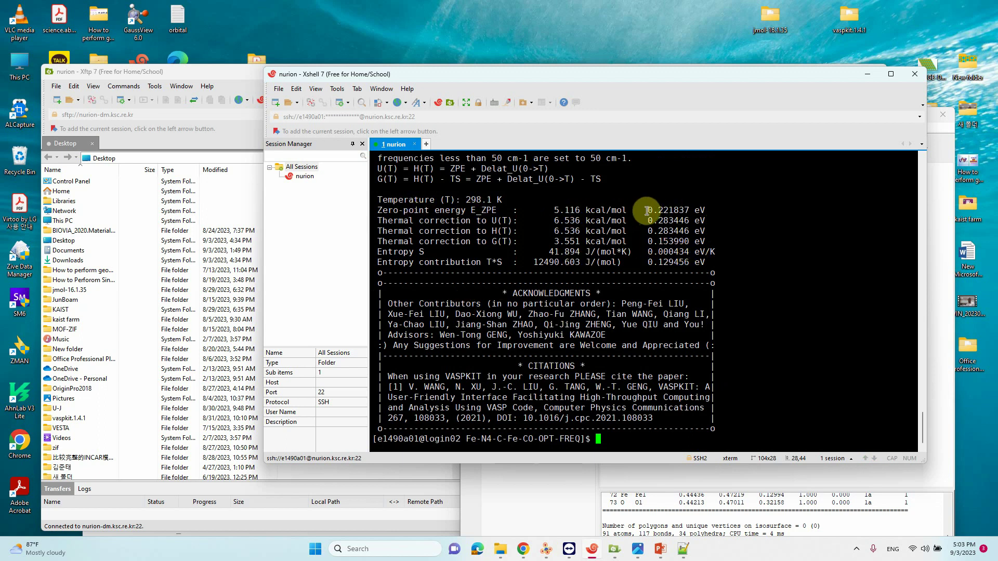
- Examine the zero-point energy and the entropy contribution T*S in eV in the VASPKIT output
left_click_drag(648, 210, 689, 212)
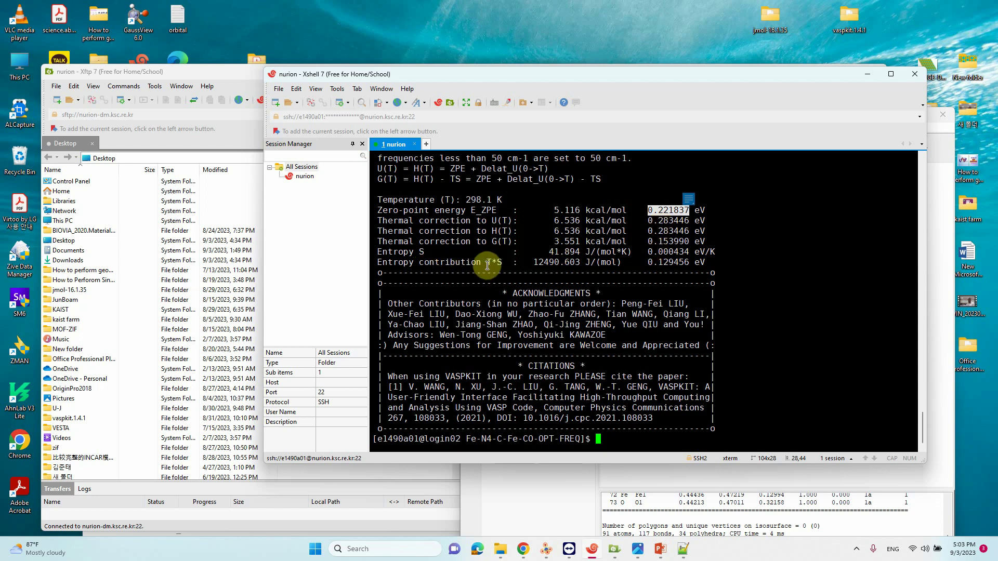
left_click_drag(648, 262, 691, 262)
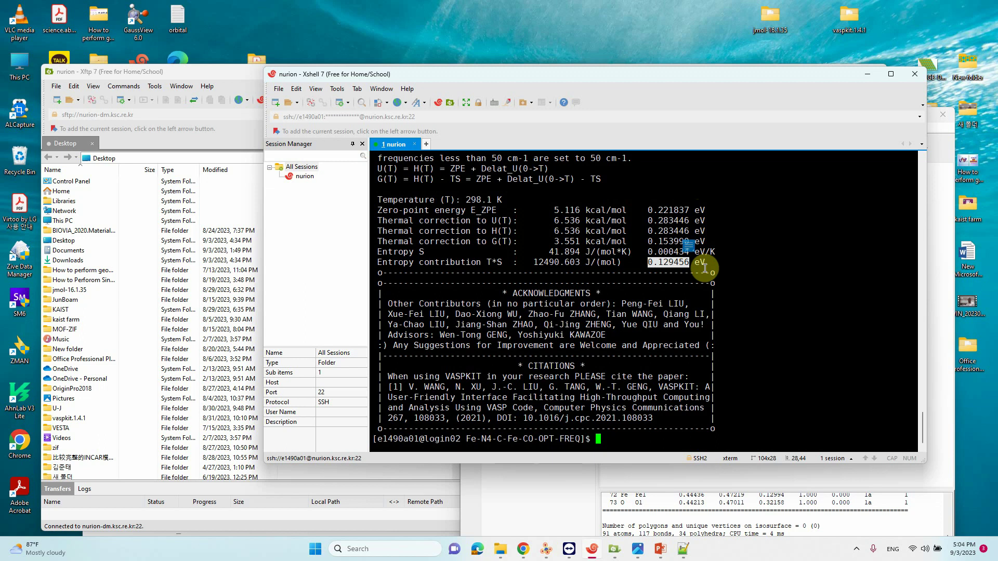
left_click(671, 262)
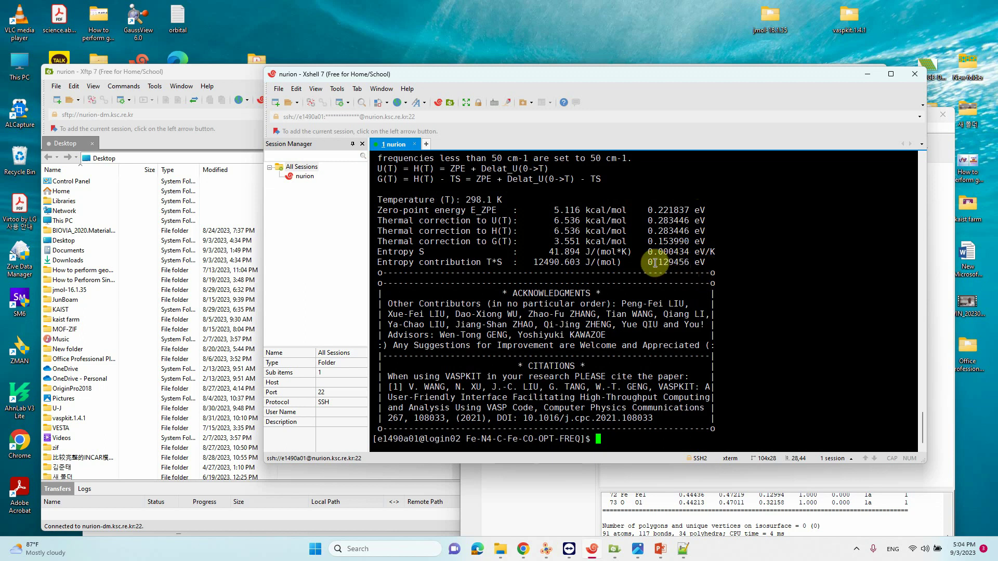
left_click_drag(648, 263, 689, 264)
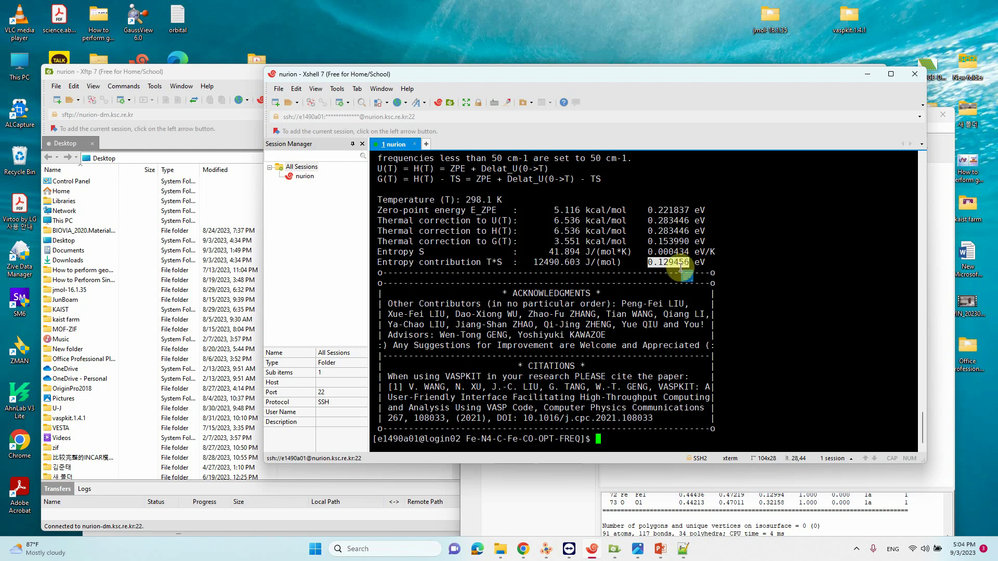
- Minimize the Xshell, VESTA, Xftp and File Explorer windows and refresh the desktop
left_click(869, 77)
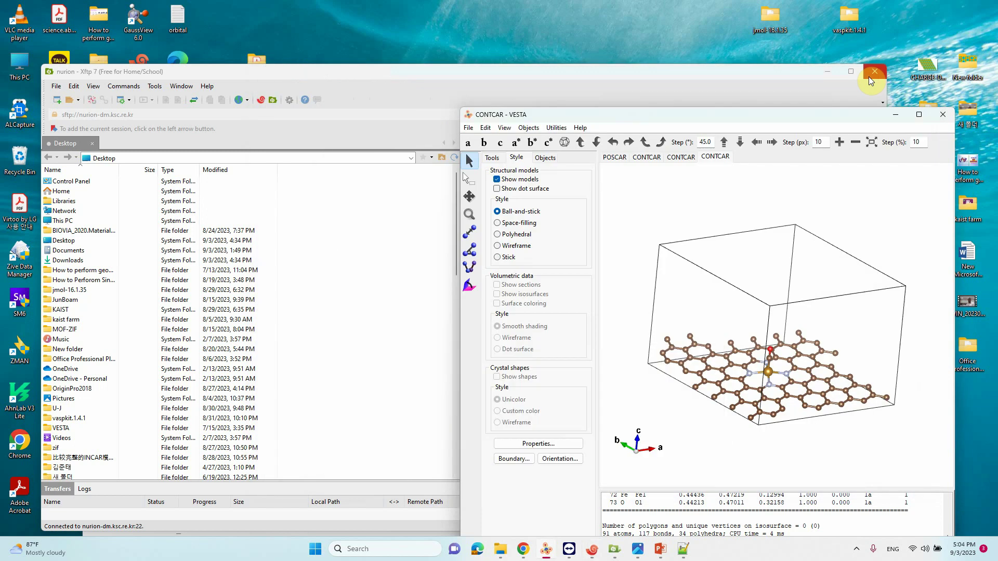
left_click(882, 117)
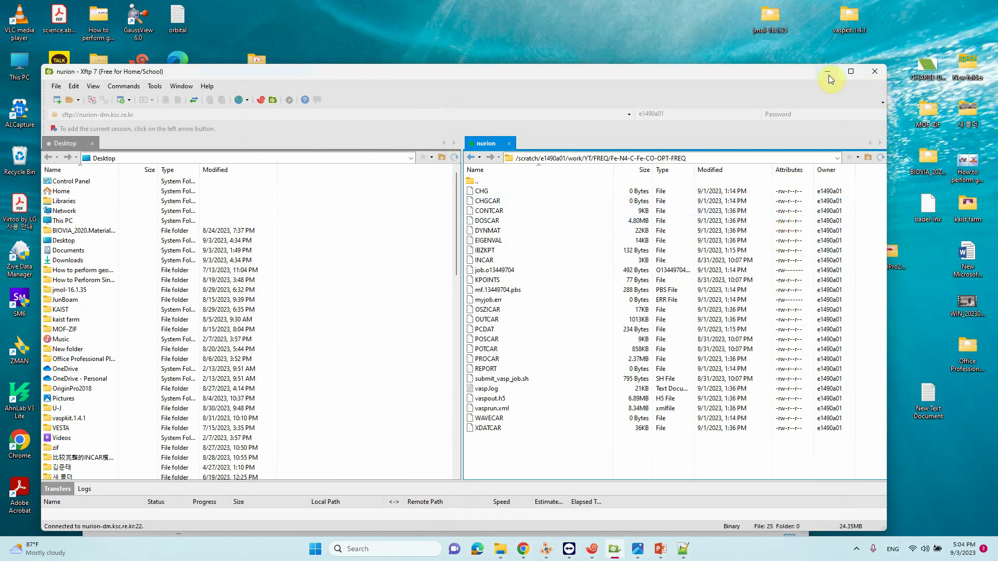
left_click(829, 74)
left_click(749, 81)
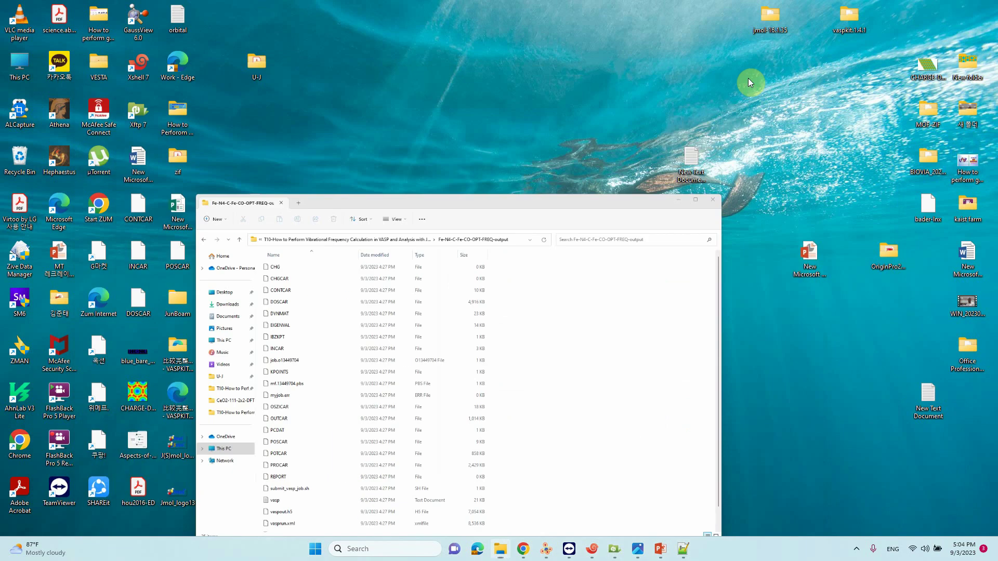
right_click(505, 146)
left_click(551, 187)
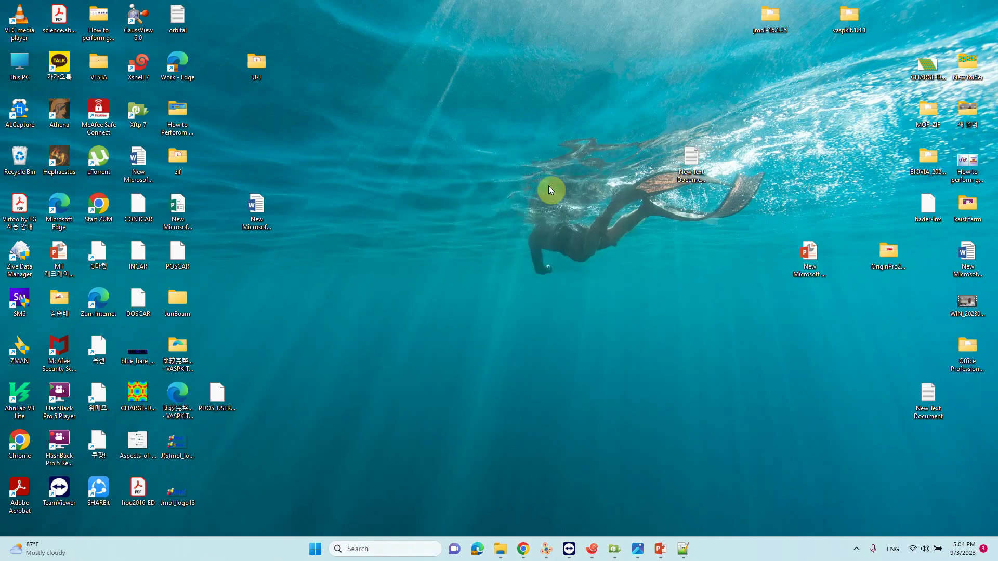
- Open the jmol-16.1.35 folder from the desktop and launch the Jmol executable jar file
double_click(777, 15)
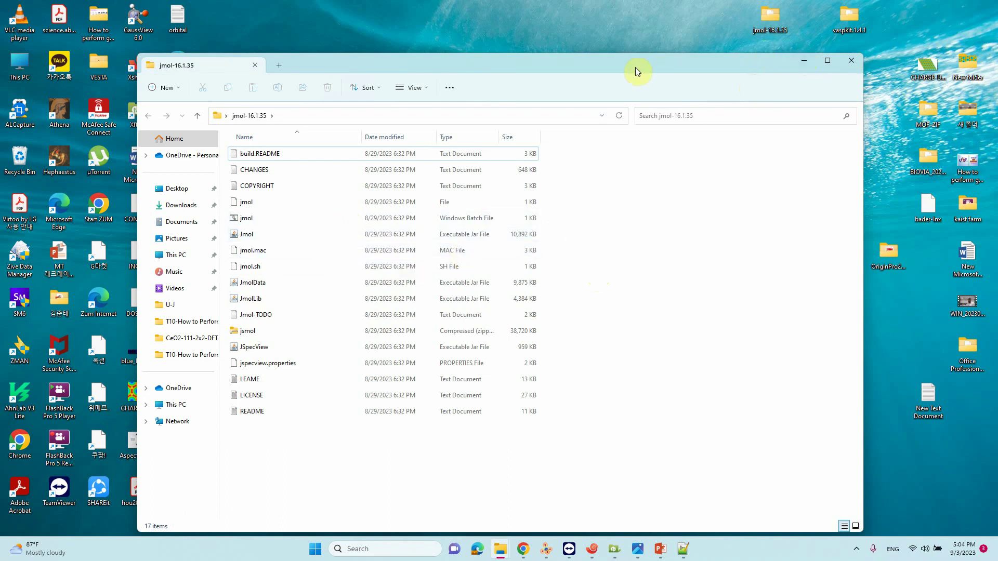
left_click_drag(635, 67, 742, 69)
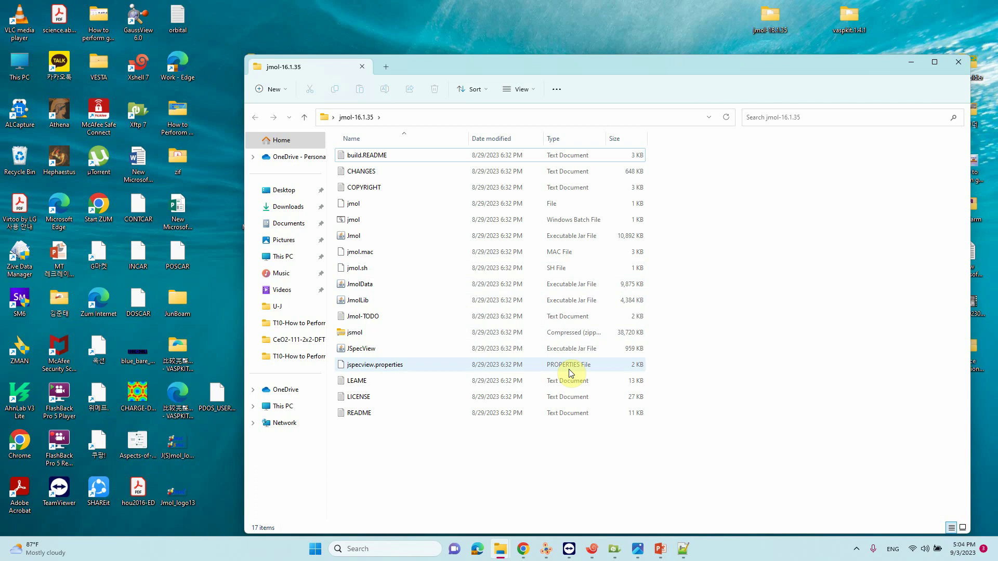
double_click(358, 237)
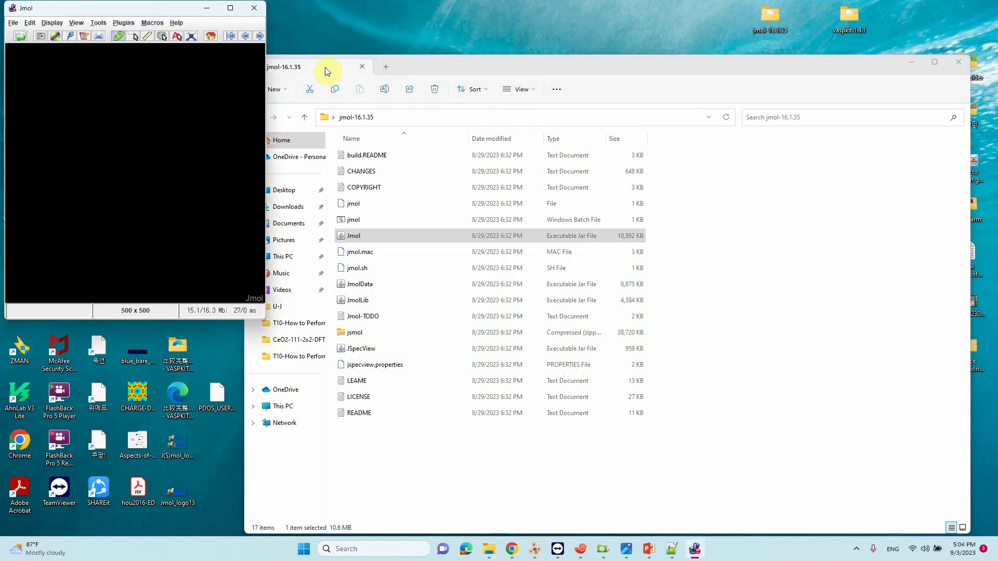
- Minimize the jmol-16.1.35 folder window, then enlarge the Jmol display to about 986 x 558 and move it near the screen's center
left_click(911, 62)
left_click_drag(177, 8, 514, 21)
left_click_drag(602, 332, 855, 363)
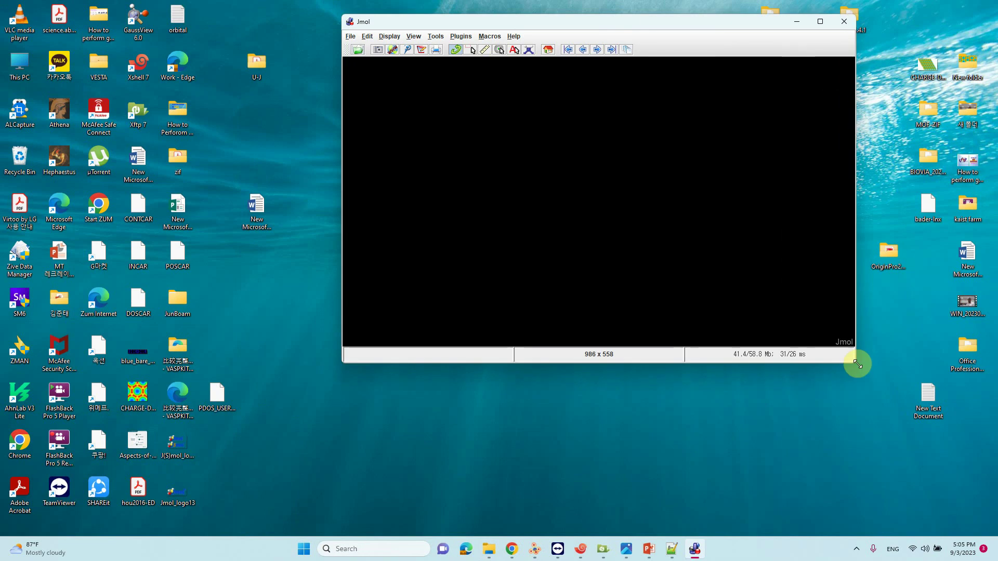
left_click_drag(561, 22, 530, 47)
- Bring up the Fe-N4-C-Fe-CO-OPT-FREQ-output folder and arrange it beside the Jmol window so both are accessible
mouse_move(489, 548)
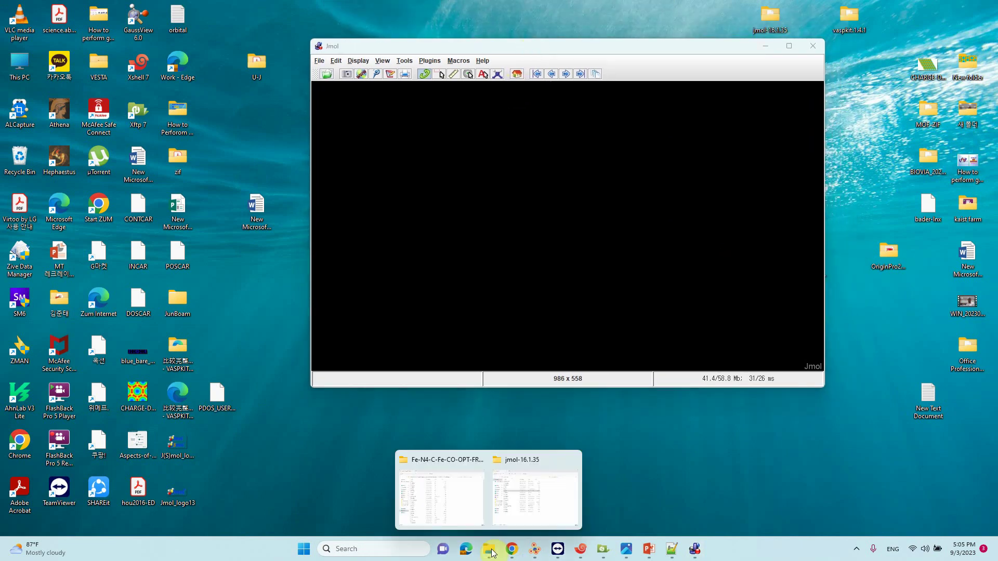
left_click(447, 491)
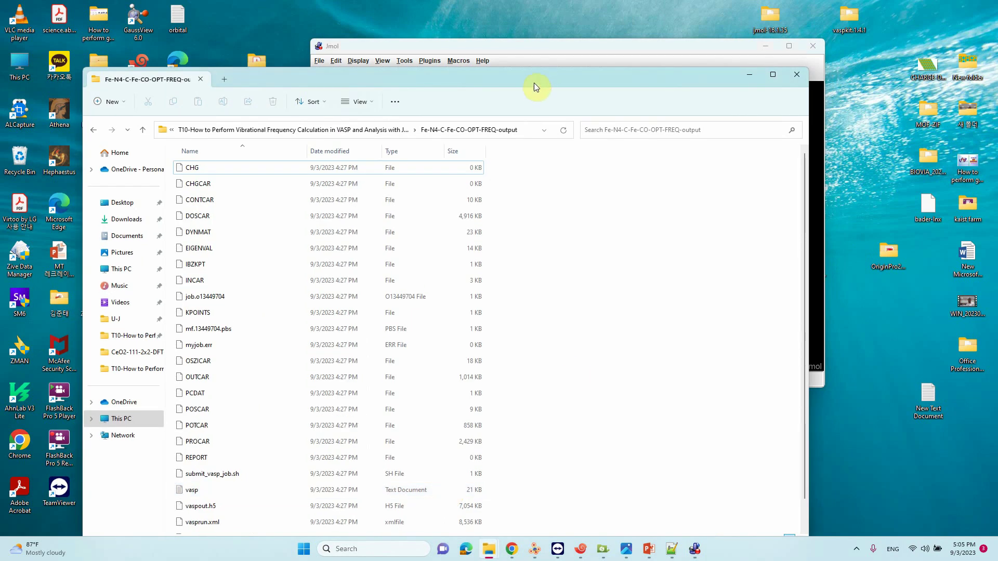
left_click_drag(583, 51, 774, 75)
left_click(464, 77)
left_click_drag(464, 77, 414, 52)
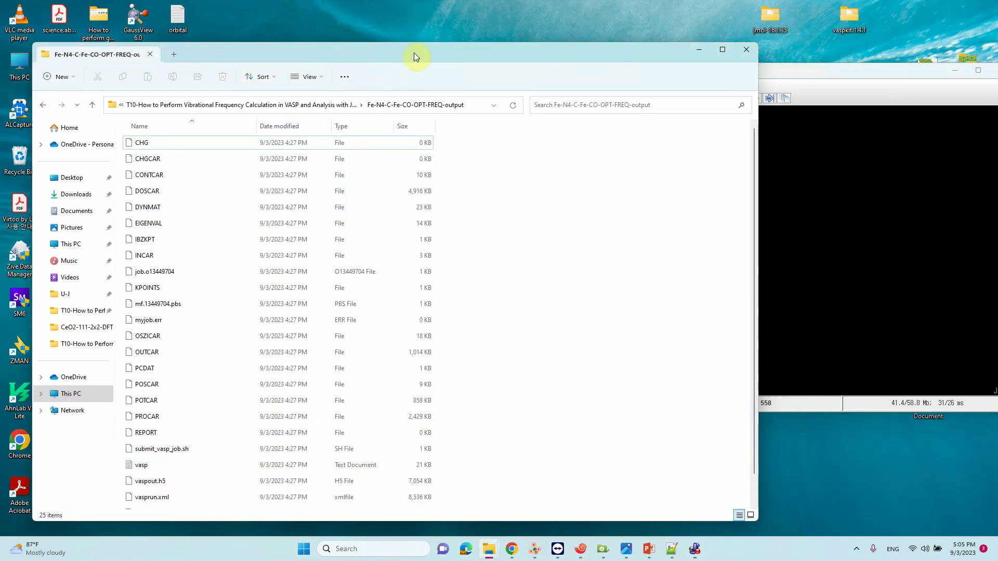
- Load OUTCAR from the output folder into Jmol and rotate the structure to a side view of the adsorbed CO
left_click(150, 354)
left_click_drag(151, 358, 869, 268)
left_click_drag(868, 73, 618, 77)
left_click_drag(415, 239, 529, 252)
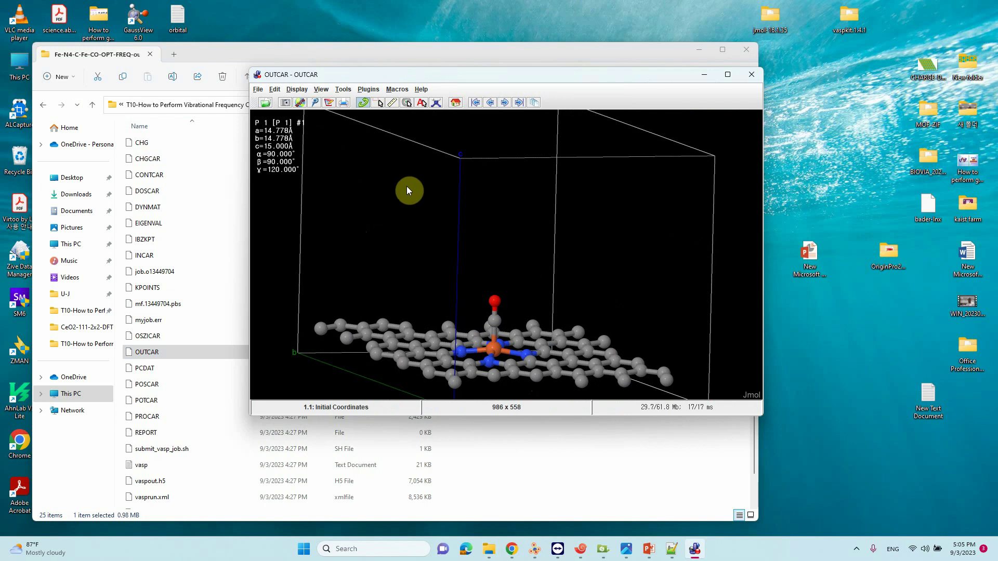
- Start the vibration animation and show the last frequency frame, 74.595353 cm^-1, from a near-side view of the adsorbed CO
left_click(342, 90)
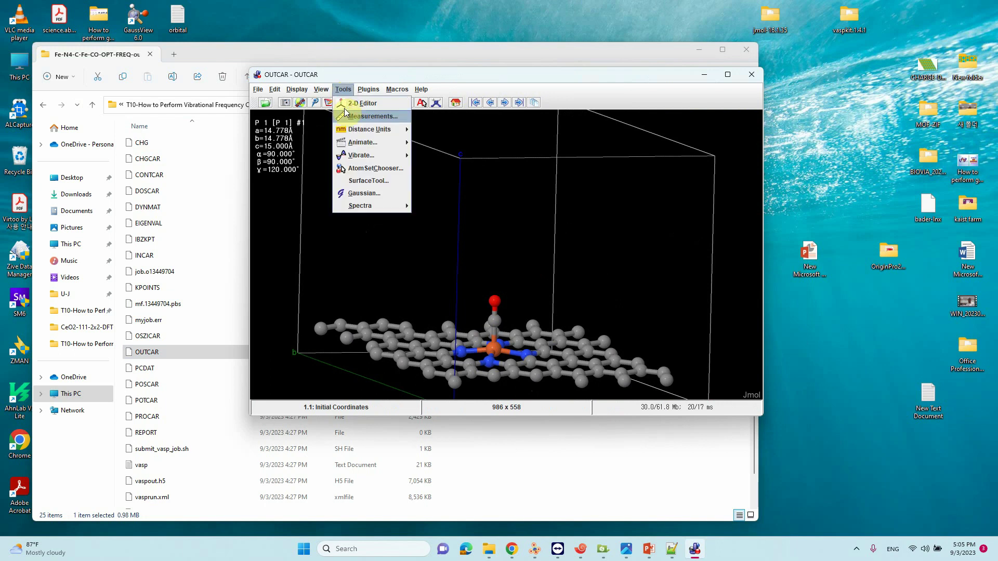
mouse_move(359, 159)
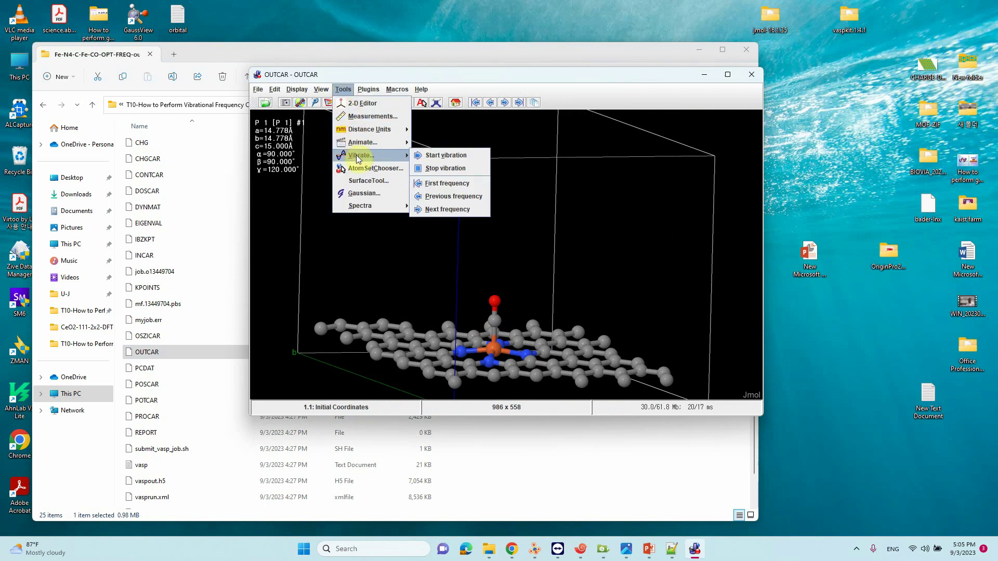
left_click(446, 155)
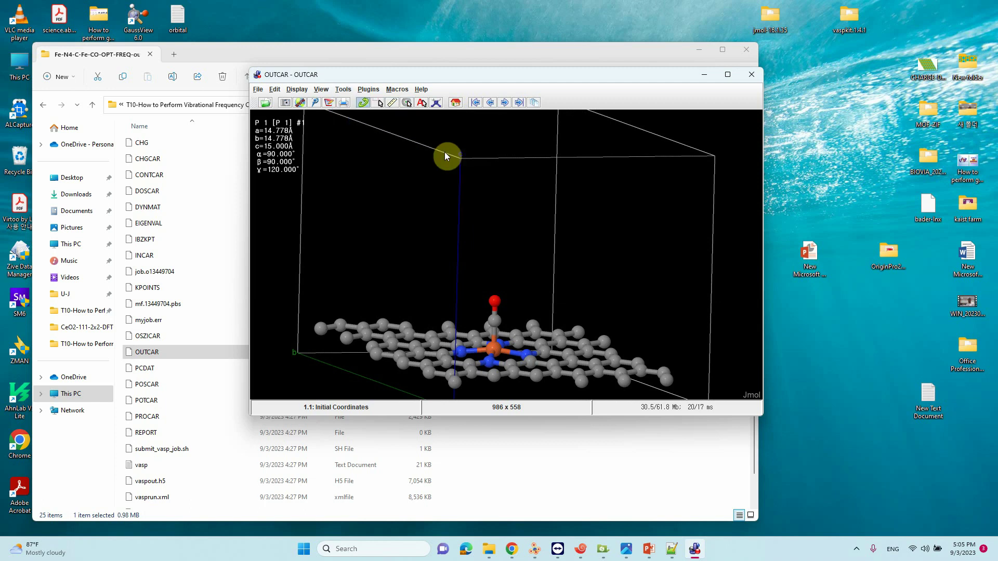
left_click_drag(446, 159, 527, 278)
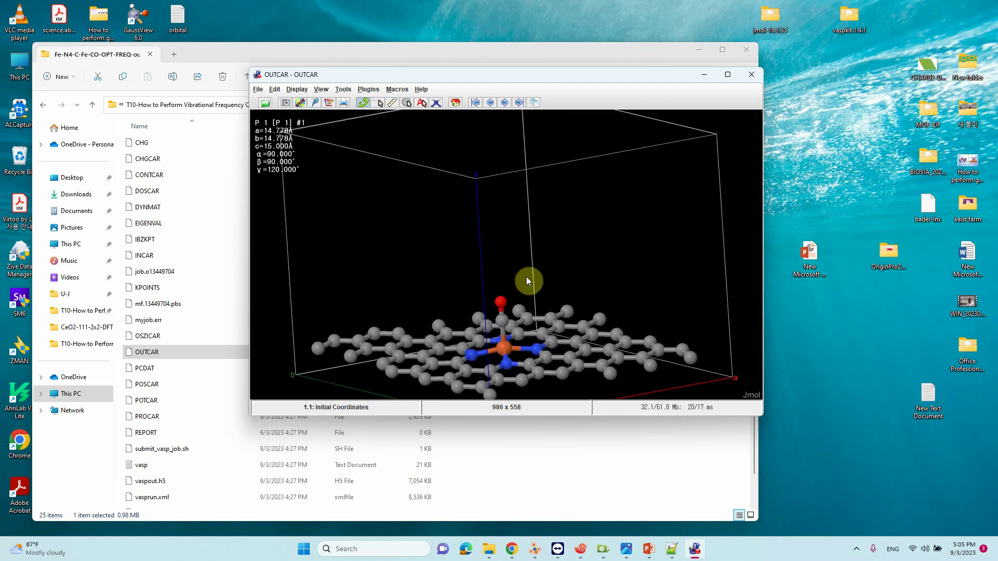
left_click(519, 103)
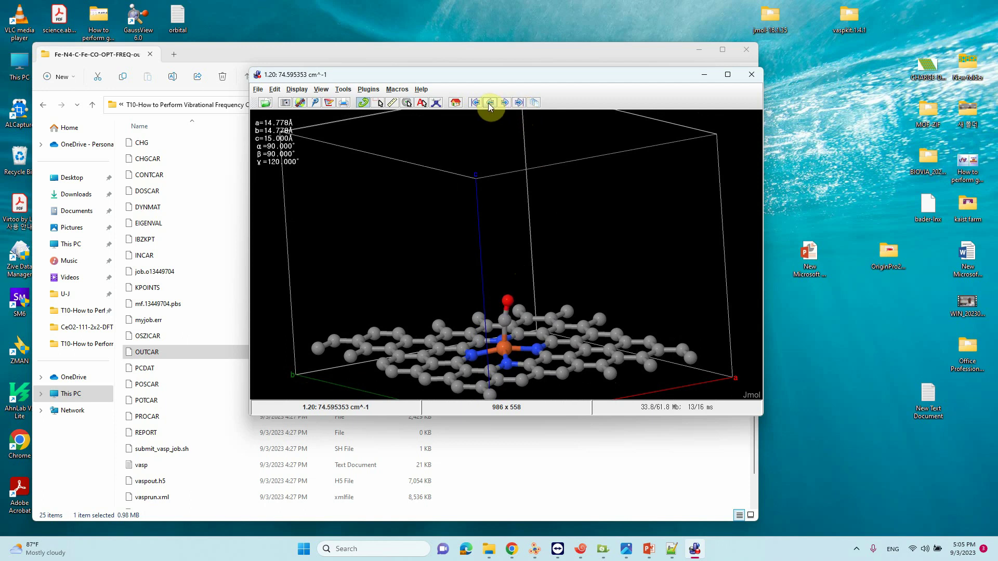
left_click_drag(543, 305, 534, 259)
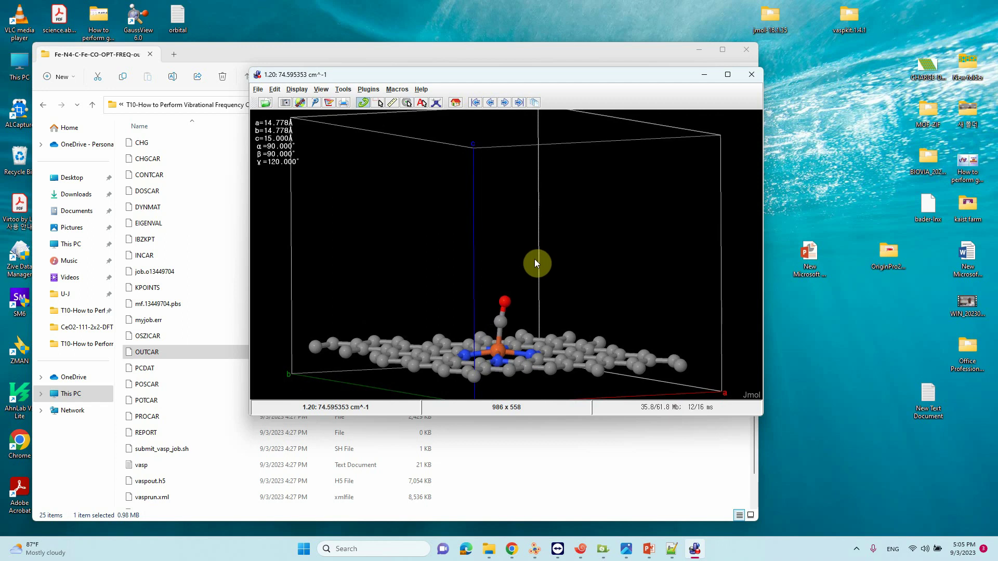
- Step backward one mode at a time through the animated frequencies to the CO stretching mode at 1967.022846 cm^-1
left_click(492, 103)
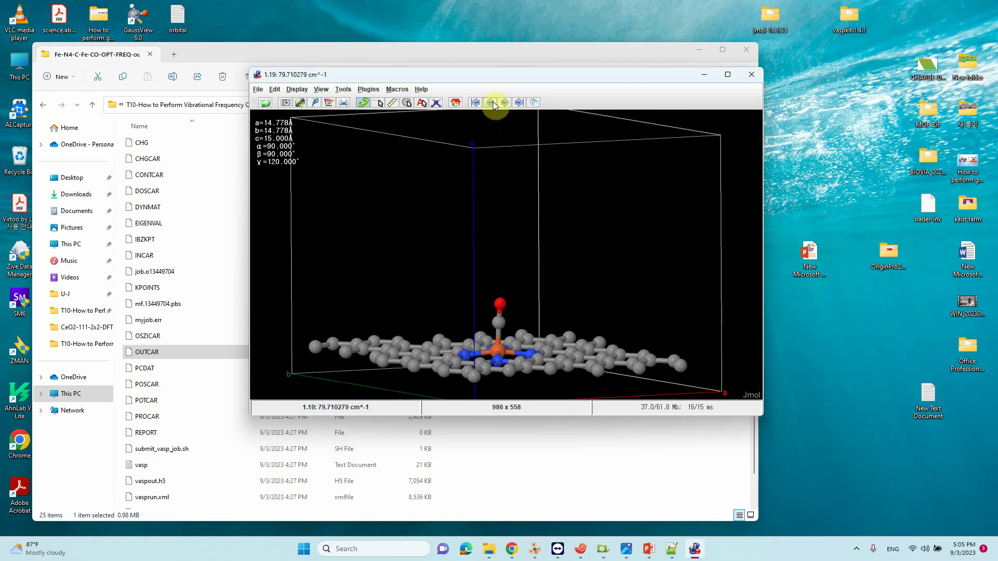
left_click(492, 103)
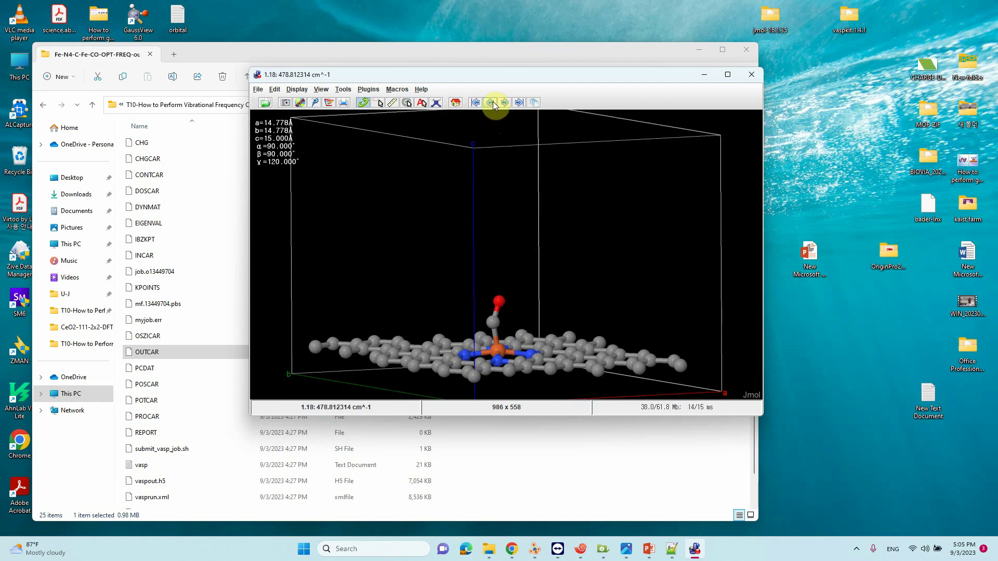
double_click(493, 102)
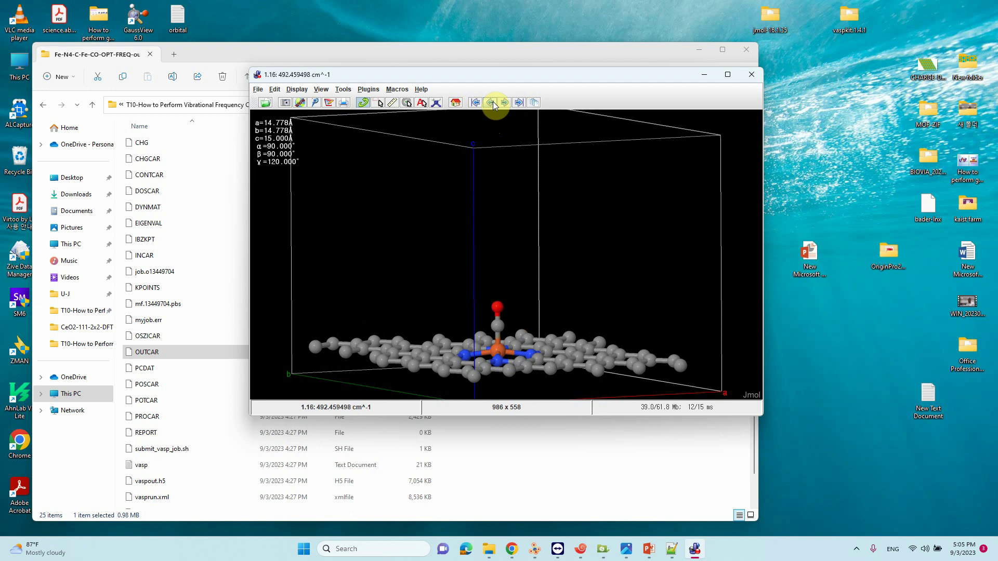
left_click(492, 103)
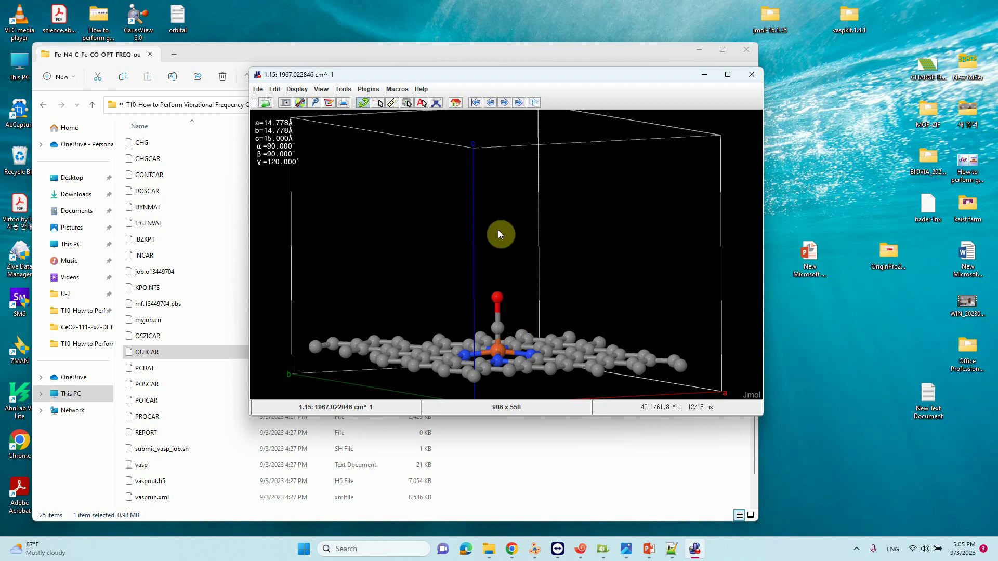
- Examine the CO stretch from other angles and compare it with the experimental CO frequencies on the CCCBDB page in Chrome, then minimize the browser
mouse_move(498, 231)
left_mouse_down()
mouse_move(508, 296)
mouse_move(513, 223)
left_mouse_up()
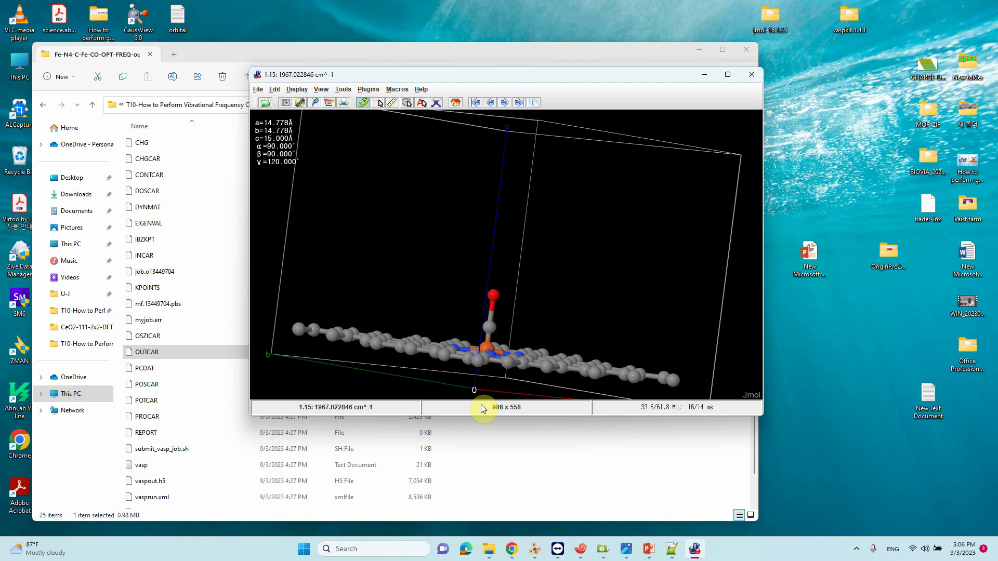
left_click(512, 549)
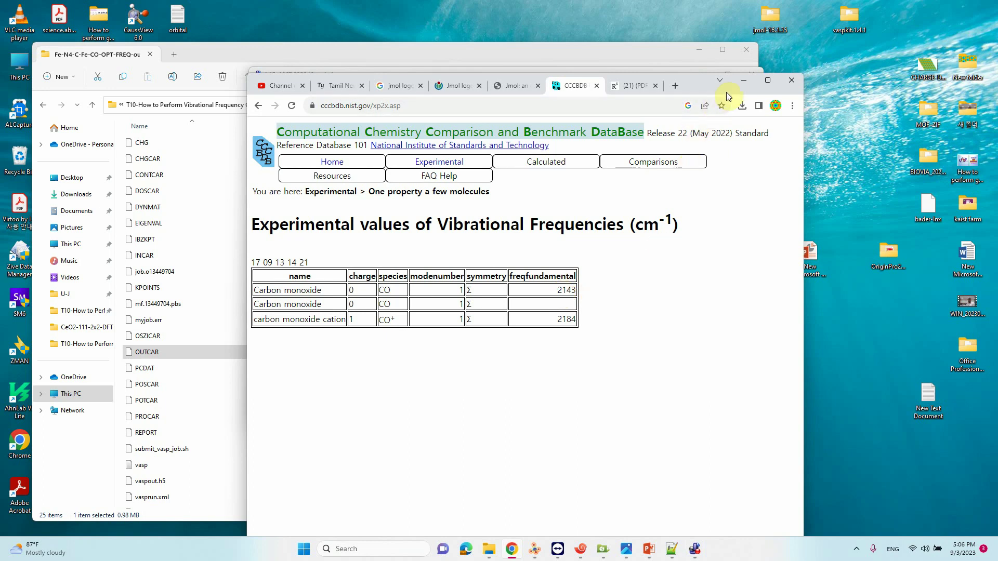
left_click(744, 81)
- View the frame before the CO stretch, return to the stretch, and jump to the last mode, 74.595353 cm^-1, seen edge-on
left_click_drag(594, 248, 530, 248)
left_click(491, 106)
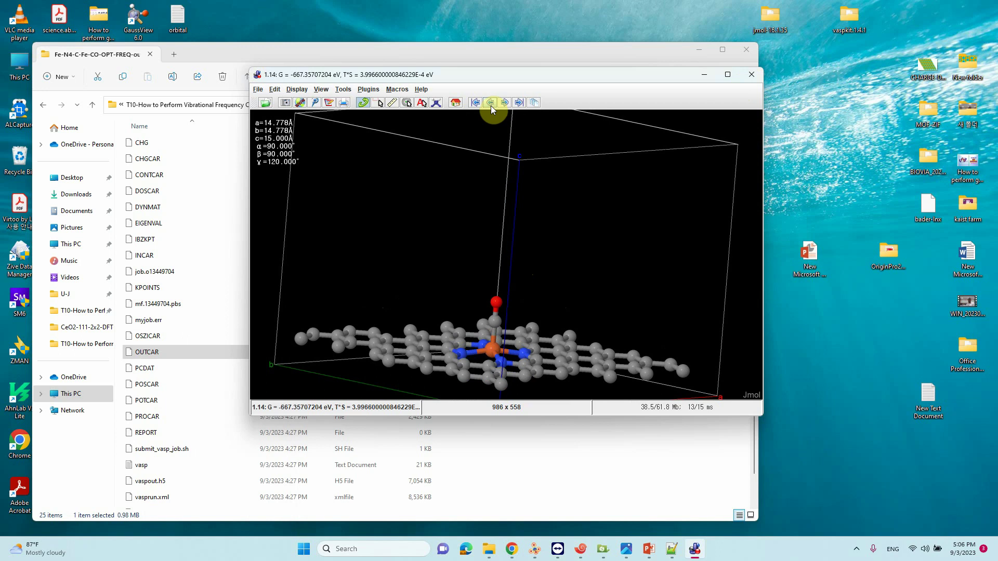
left_click(507, 104)
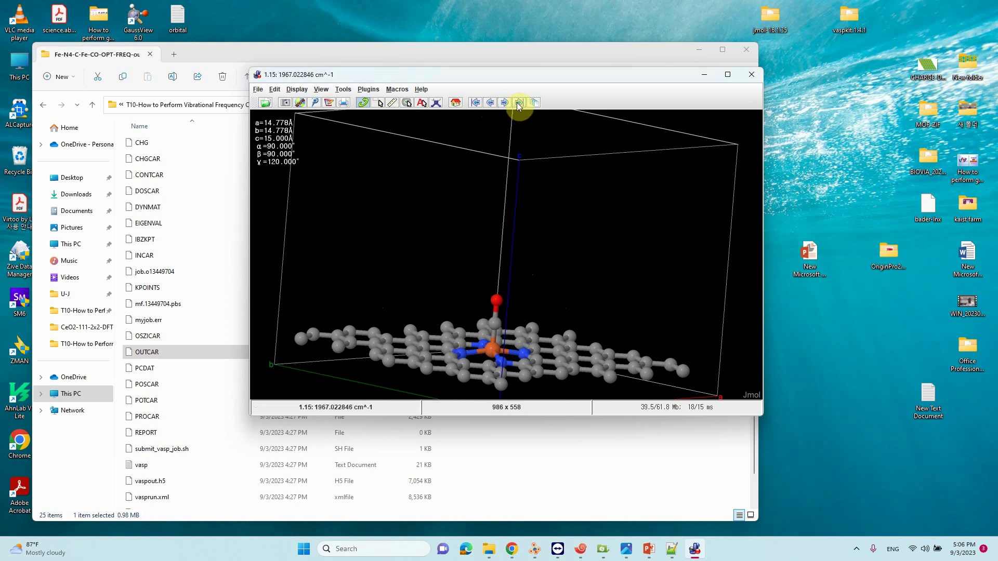
left_click(519, 104)
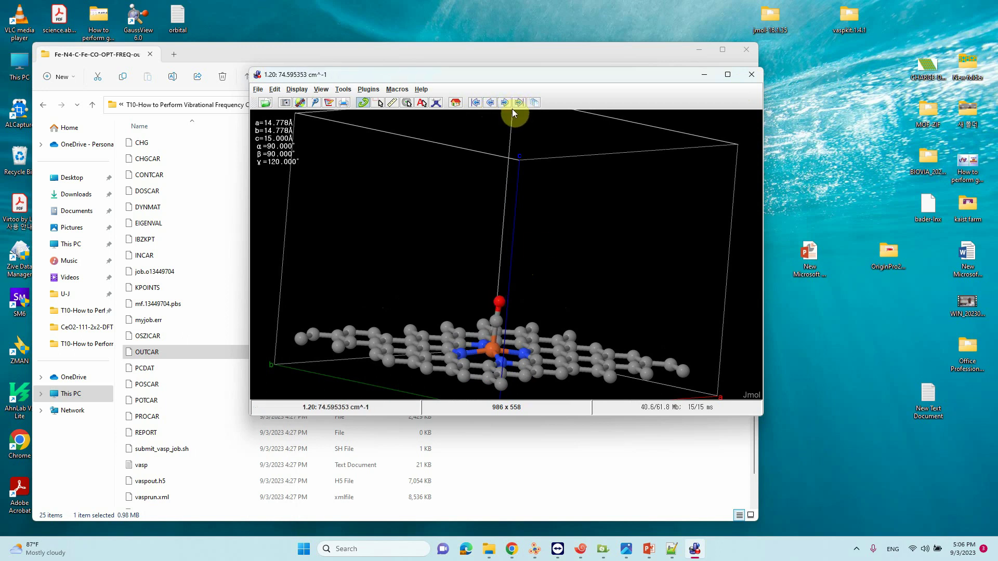
left_click_drag(565, 281, 555, 241)
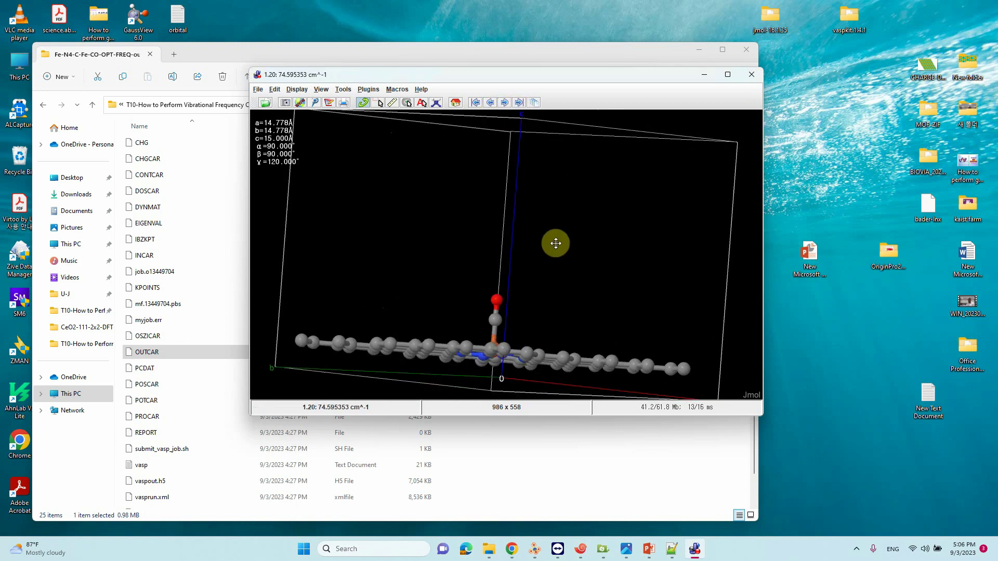
- Minimize Jmol and the output folder, switch to PowerPoint, and present the workflow summary on slide 3 full screen
left_click(696, 76)
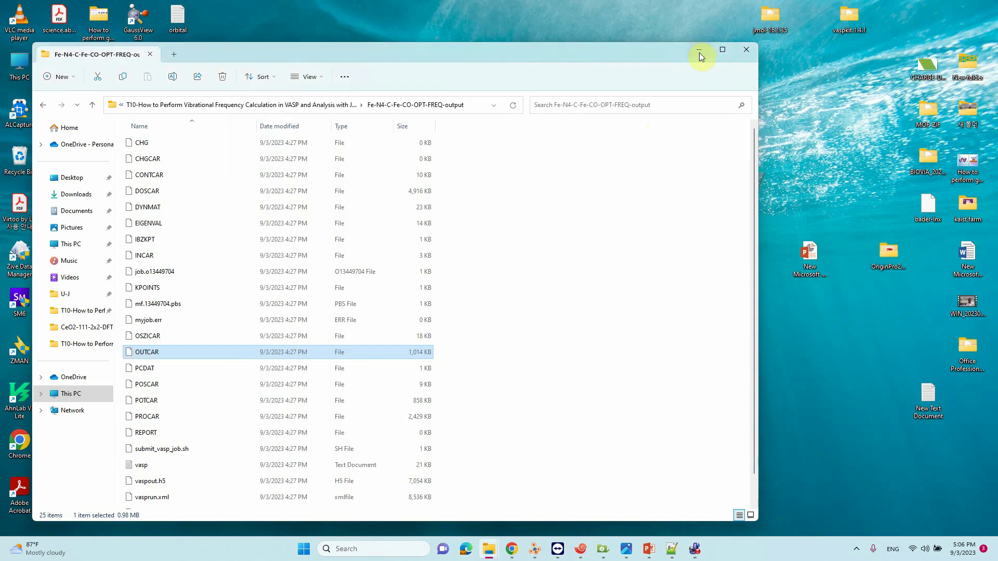
left_click(699, 52)
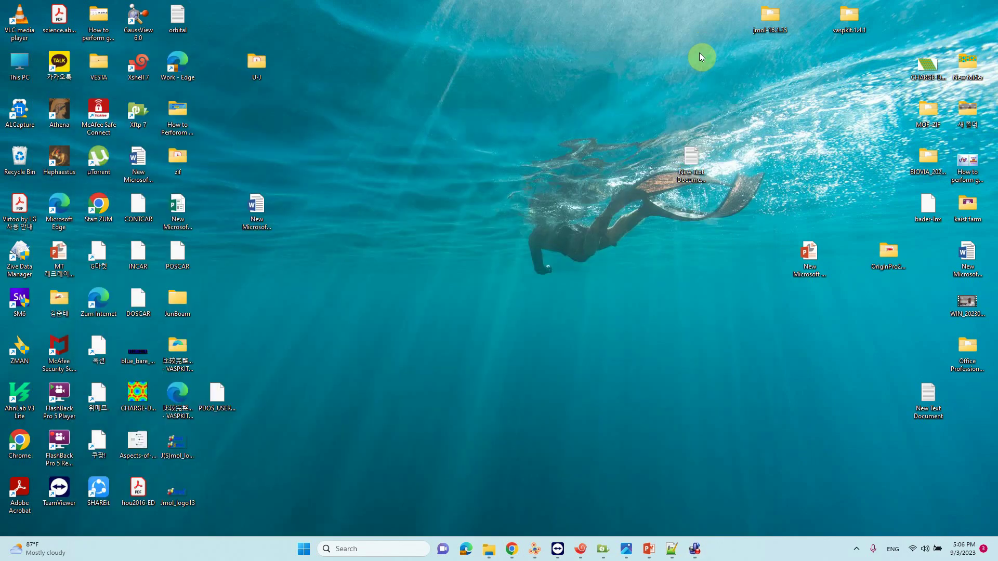
left_click(649, 551)
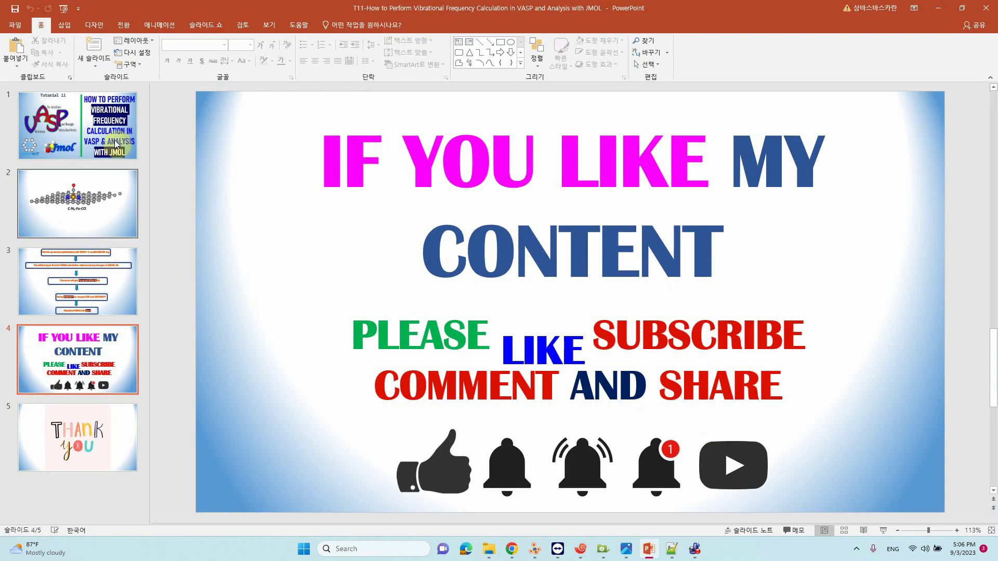
left_click(92, 295)
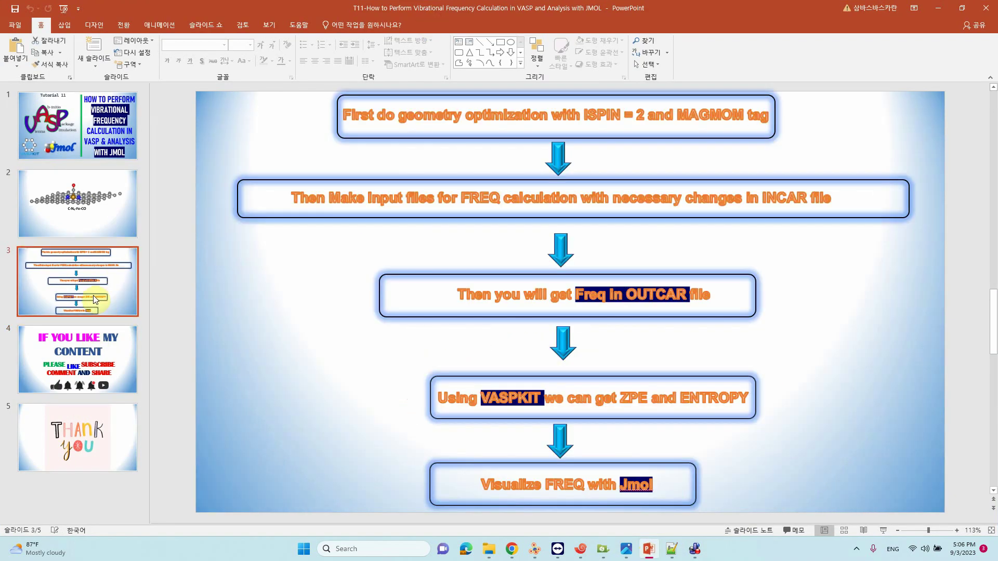
left_click(883, 531)
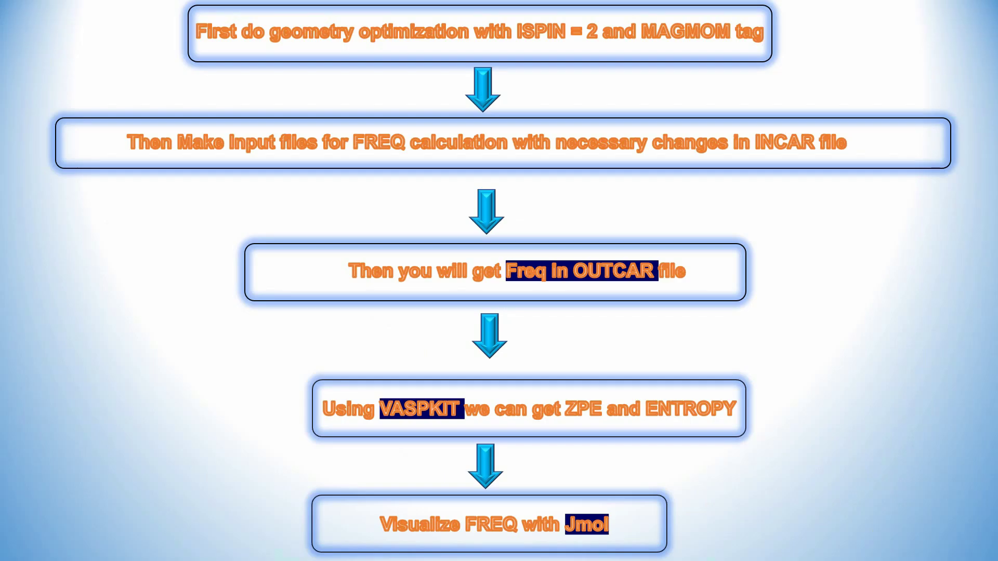